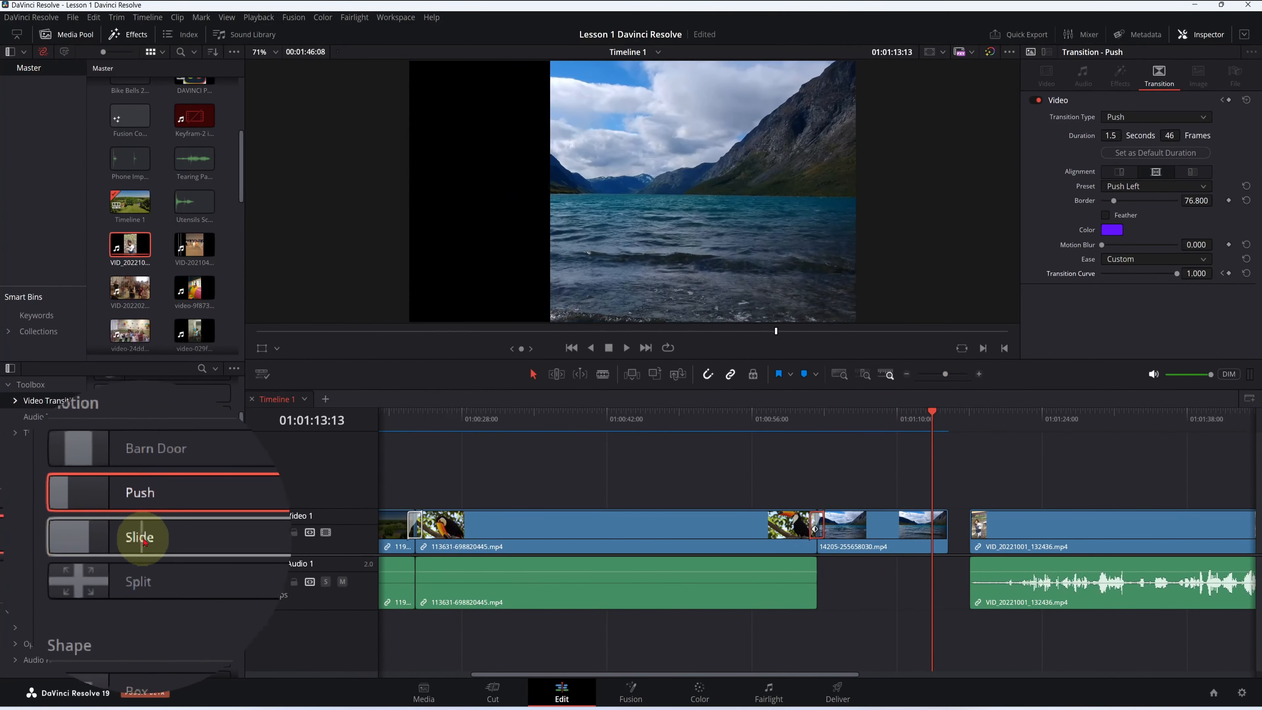
Step: Trim the end of the lake clip and the start of VID_20221001_132436.mp4, and close the gap between them
click(962, 531)
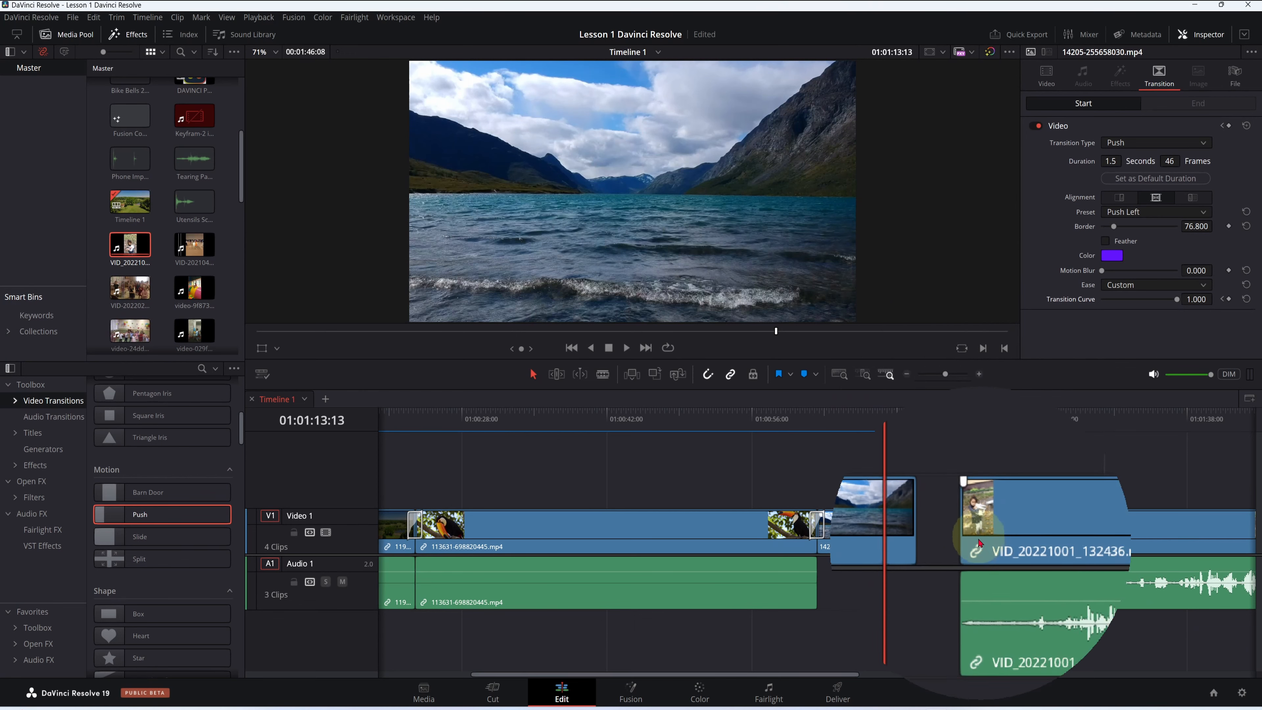
drag(972, 531, 974, 531)
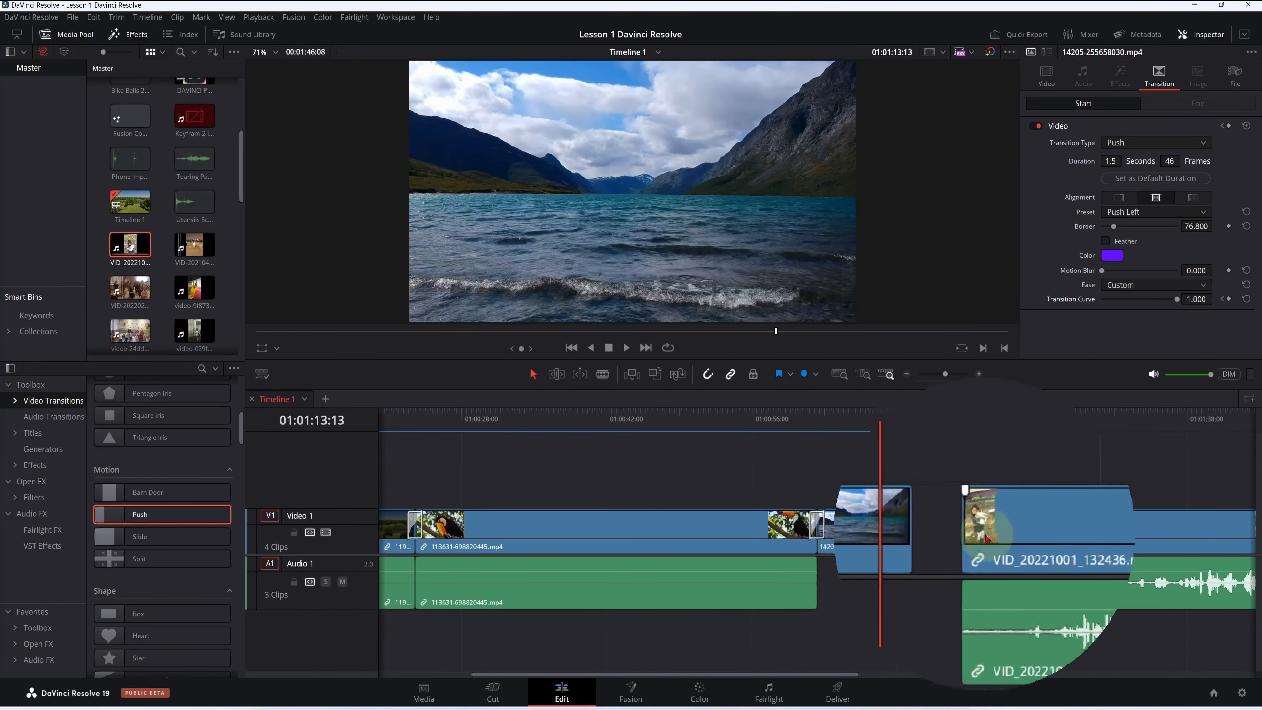
drag(975, 531, 934, 527)
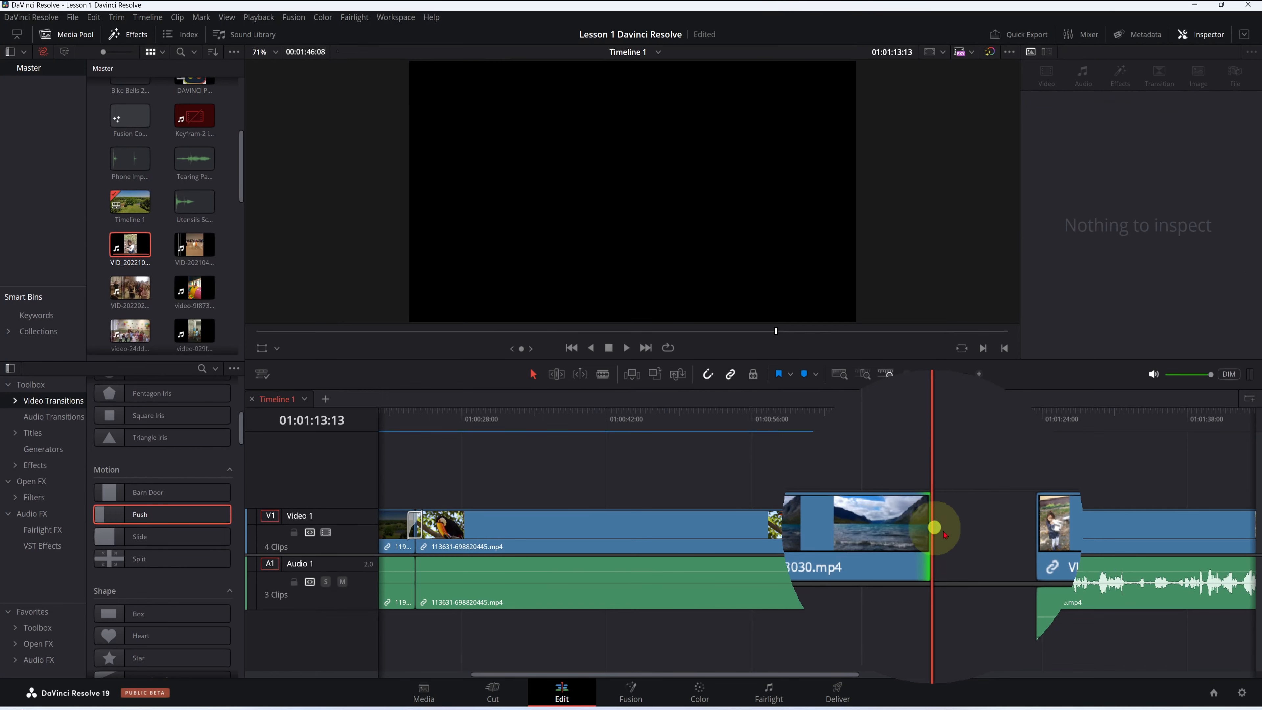
key(Delete)
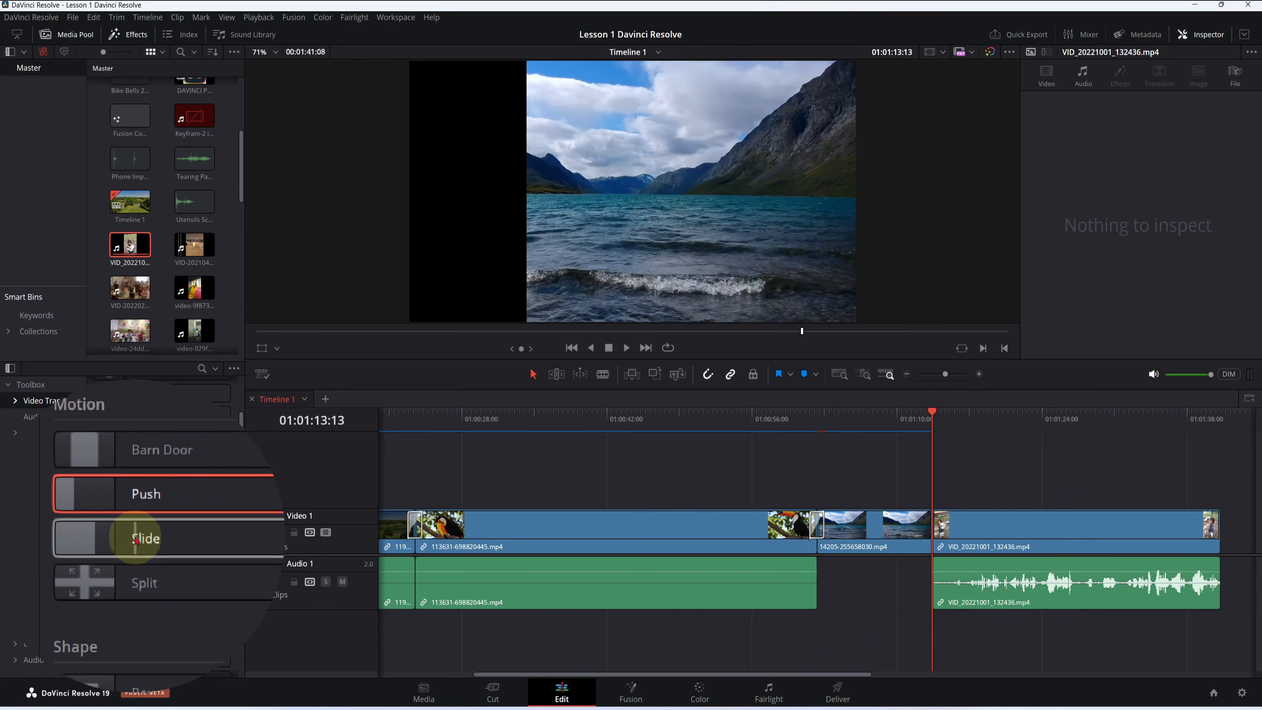
Step: Add a Slide transition at the cut between the lake clip and VID_20221001_132436.mp4, and play it back
drag(136, 540, 942, 525)
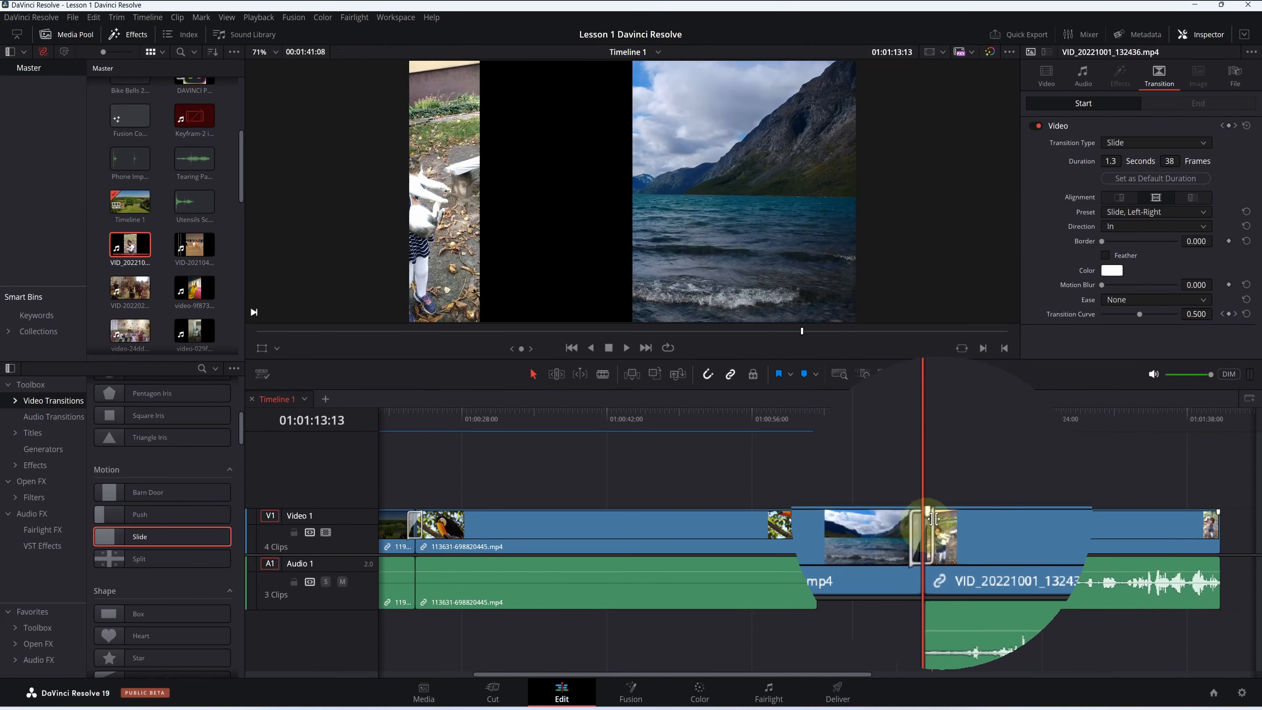
click(927, 480)
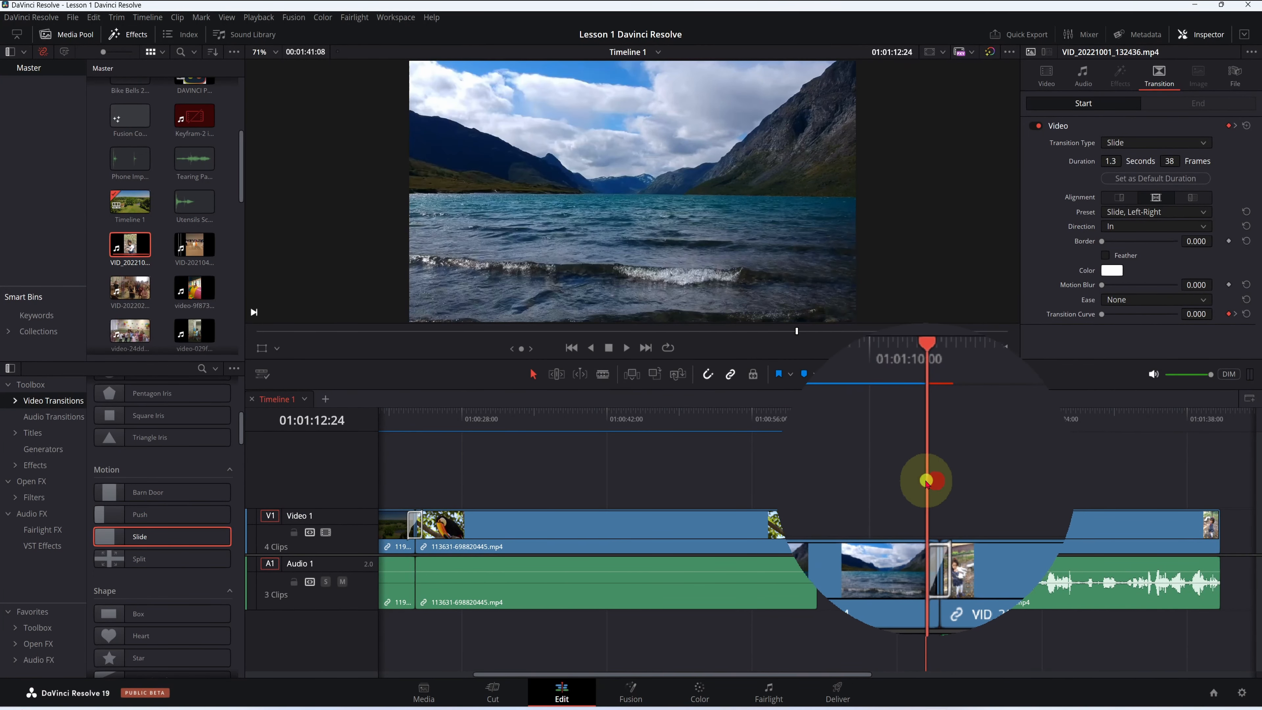
drag(925, 480, 914, 481)
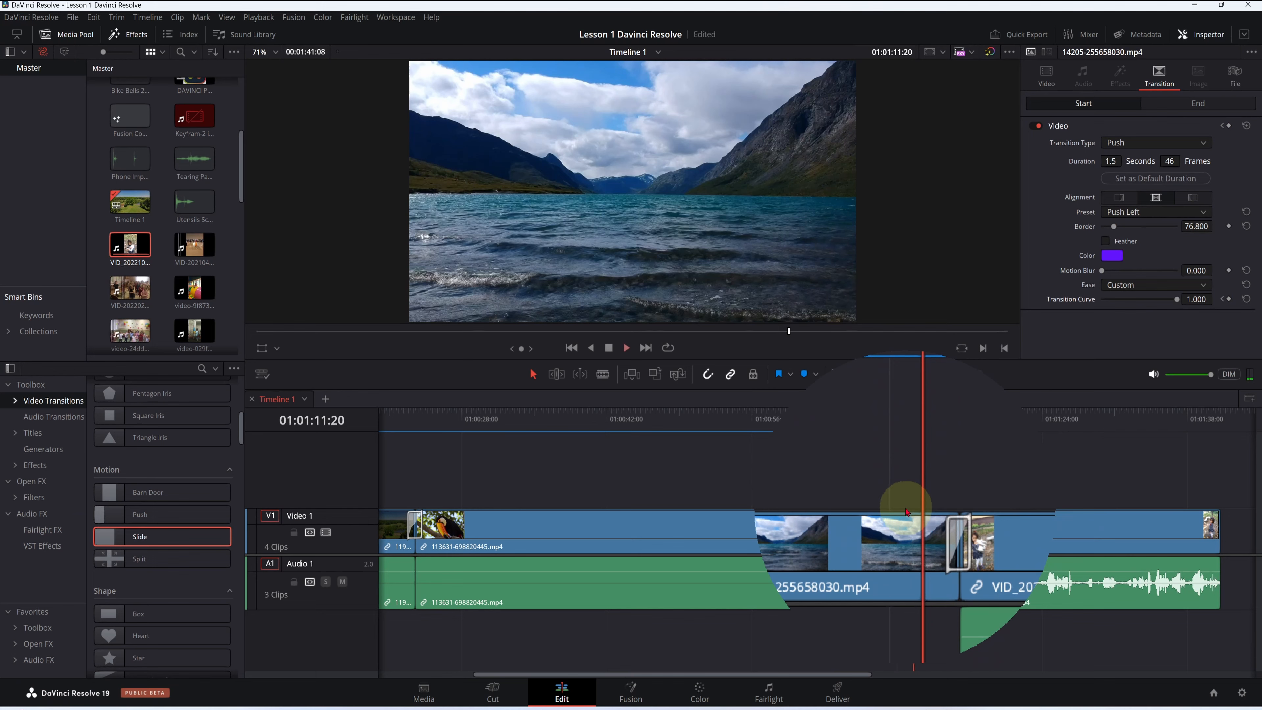
key(space)
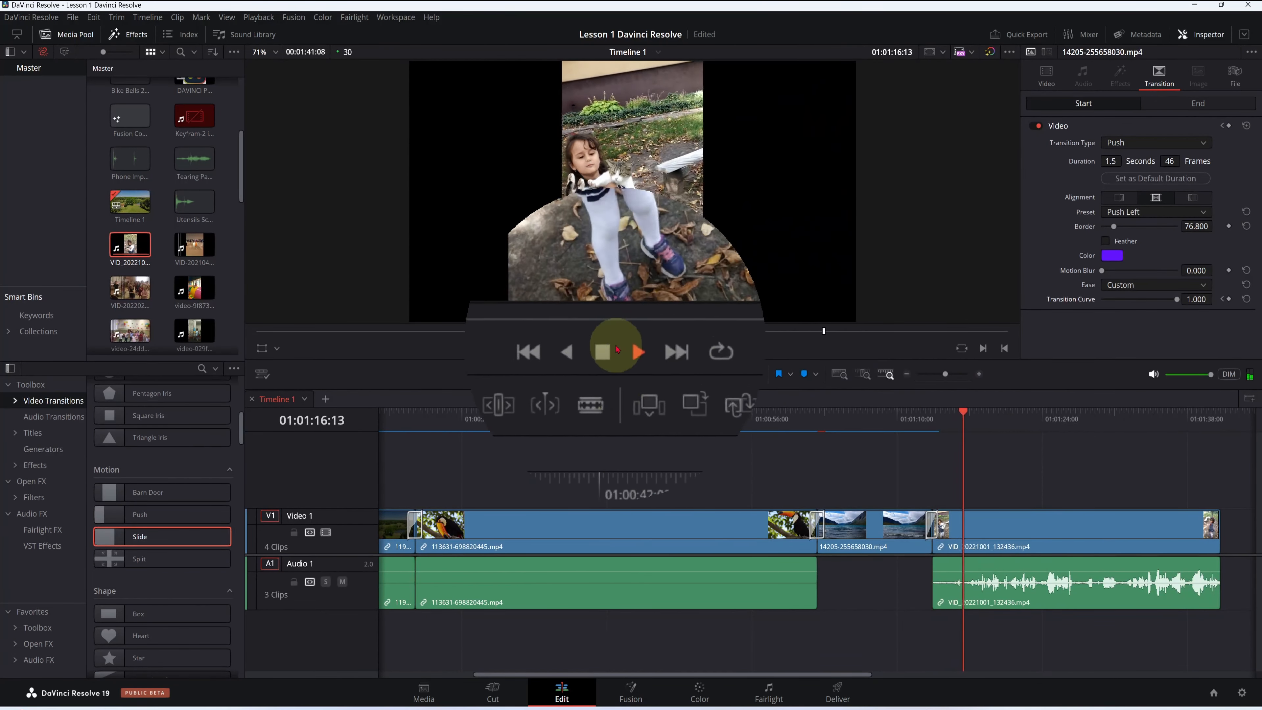
click(616, 349)
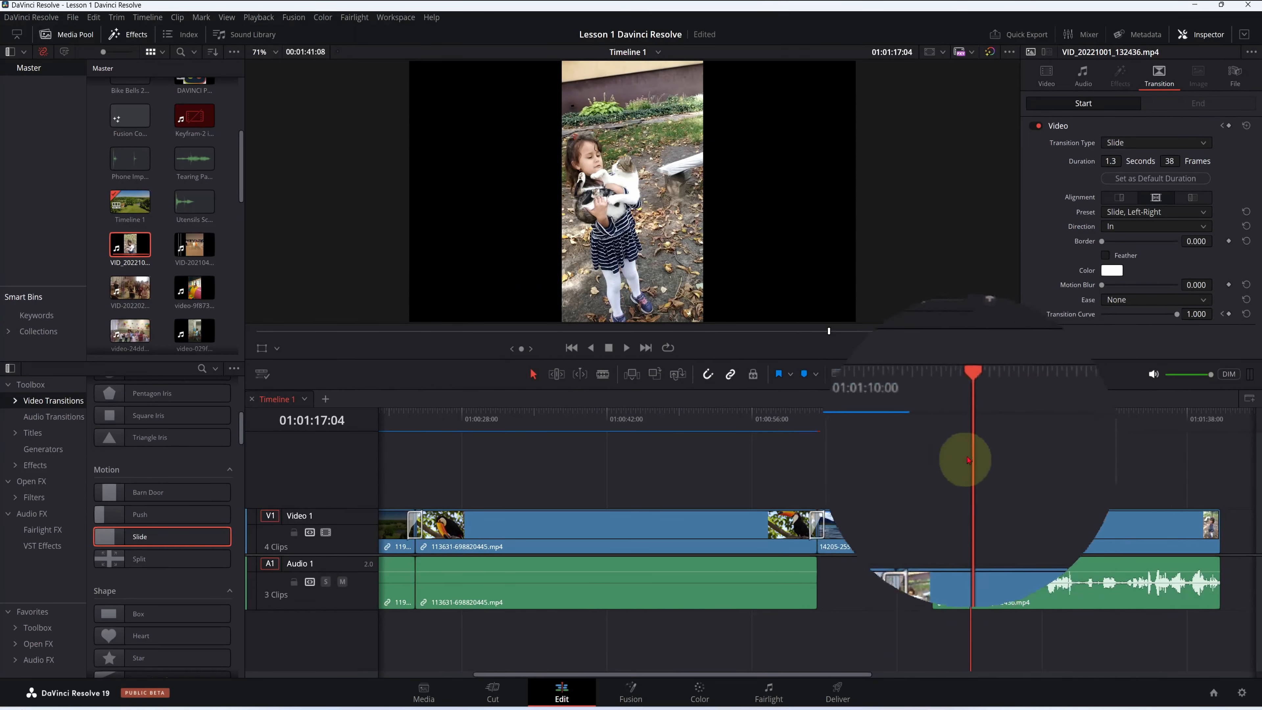
Step: Lengthen the Slide transition to 2.7 seconds (82 frames) and play it back from just before the cut
drag(967, 460, 934, 458)
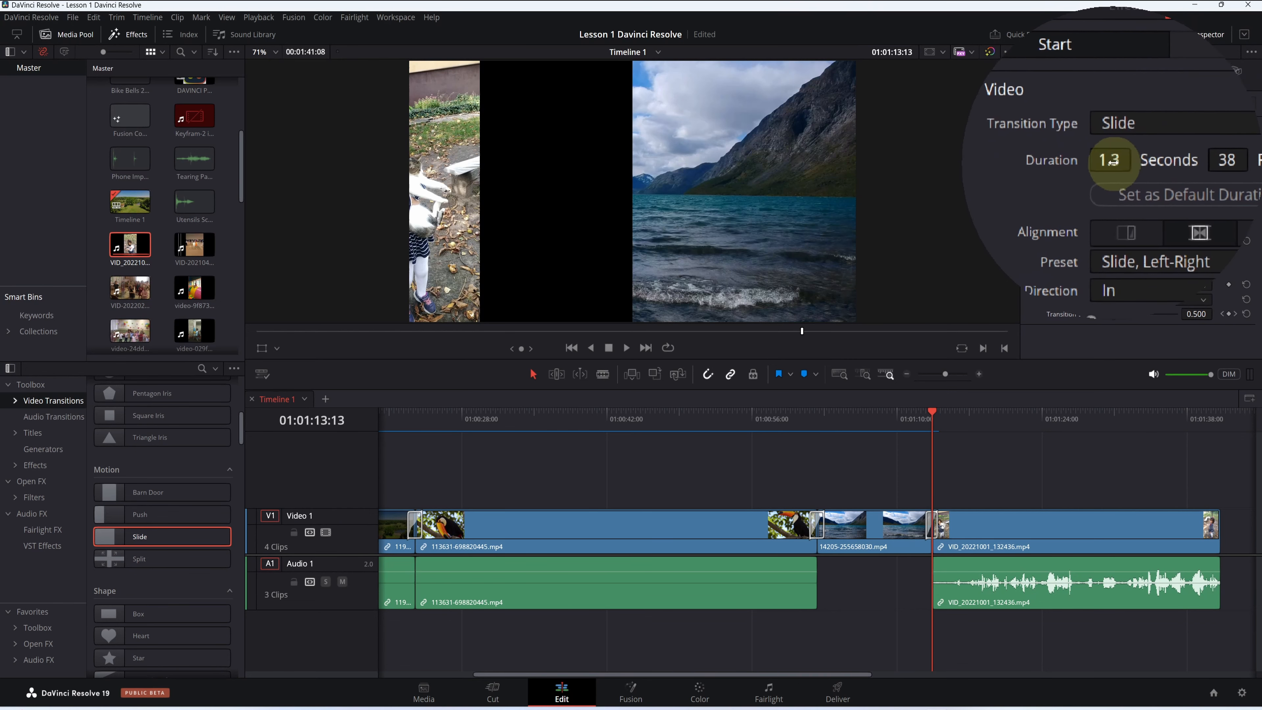
drag(1178, 162, 1179, 162)
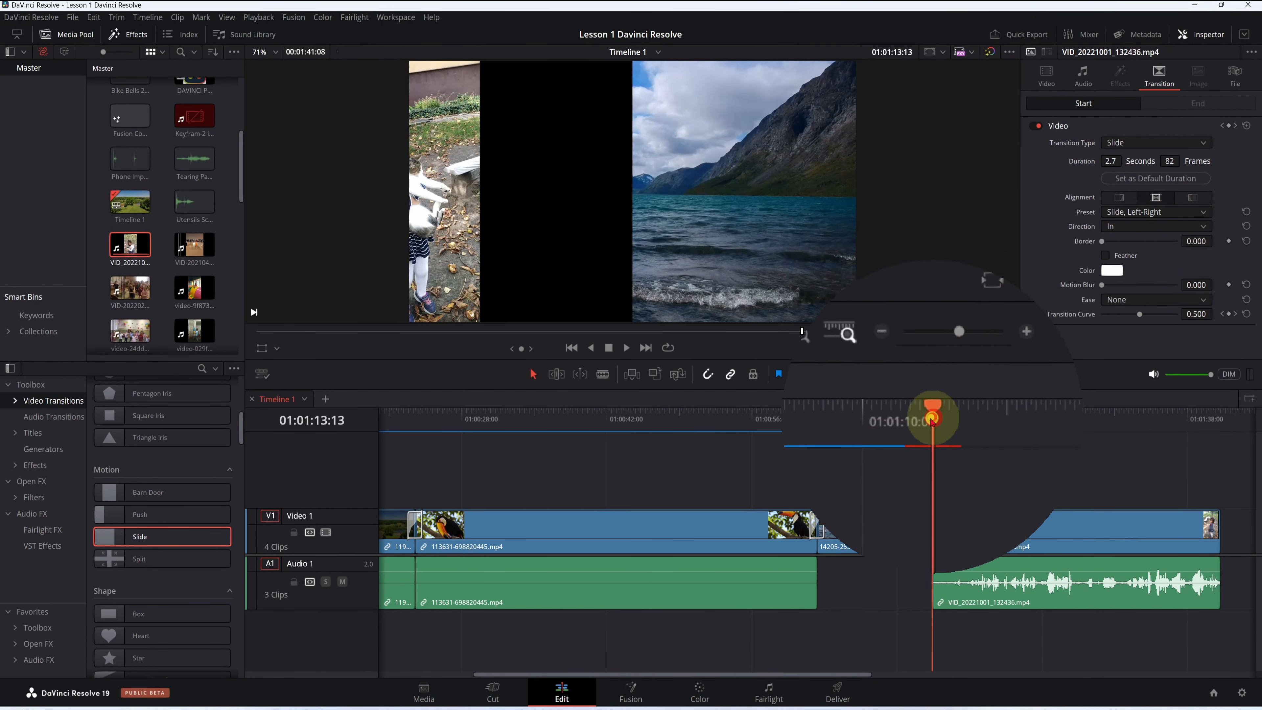
click(889, 420)
drag(889, 420, 915, 419)
click(924, 519)
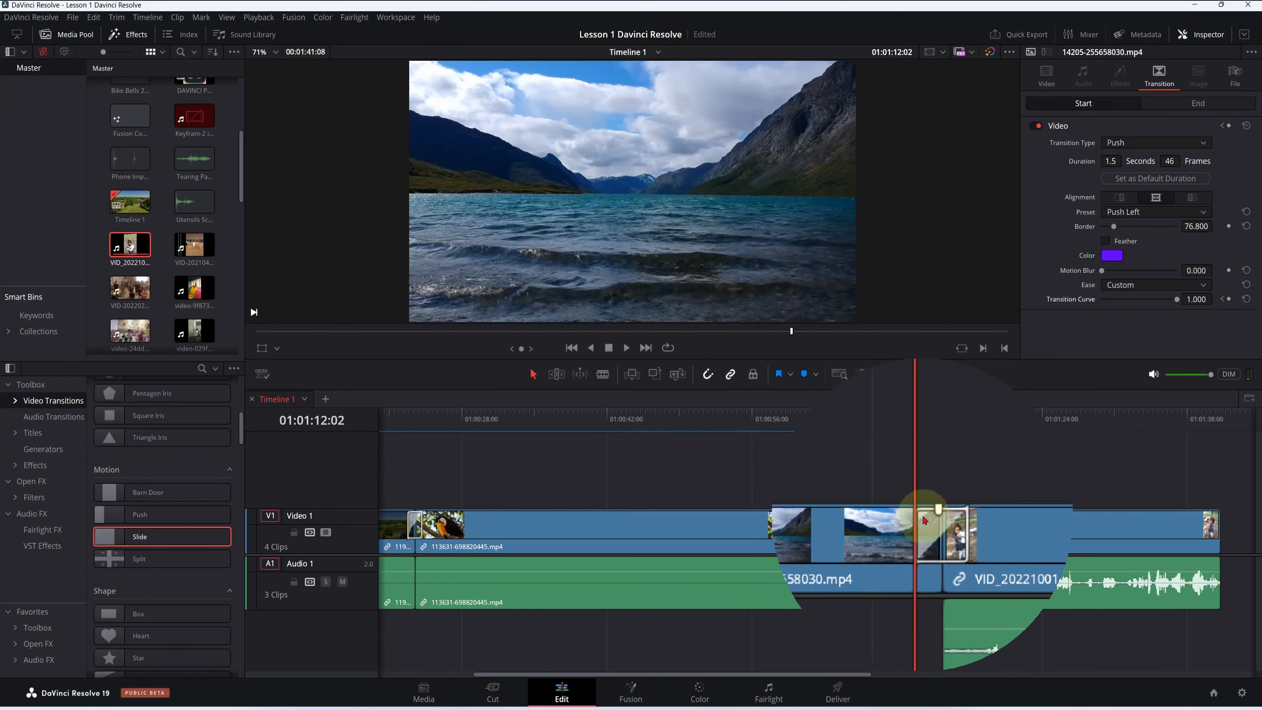
key(space)
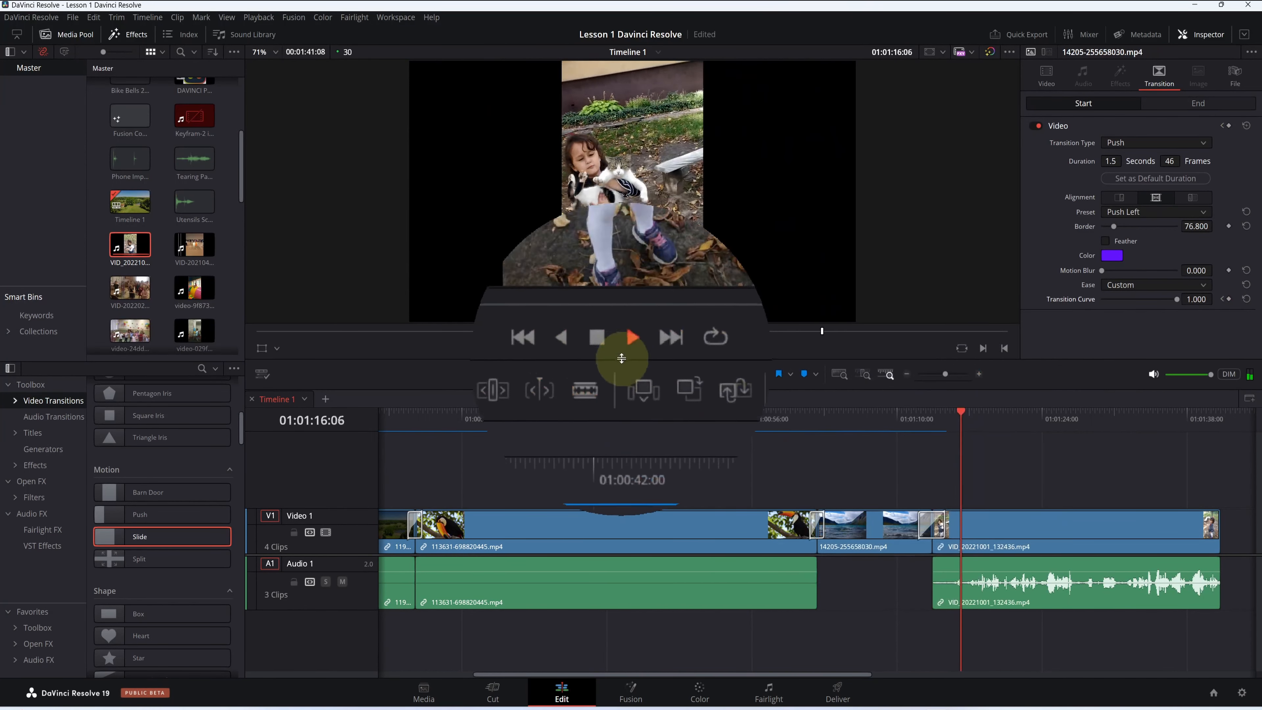
click(609, 348)
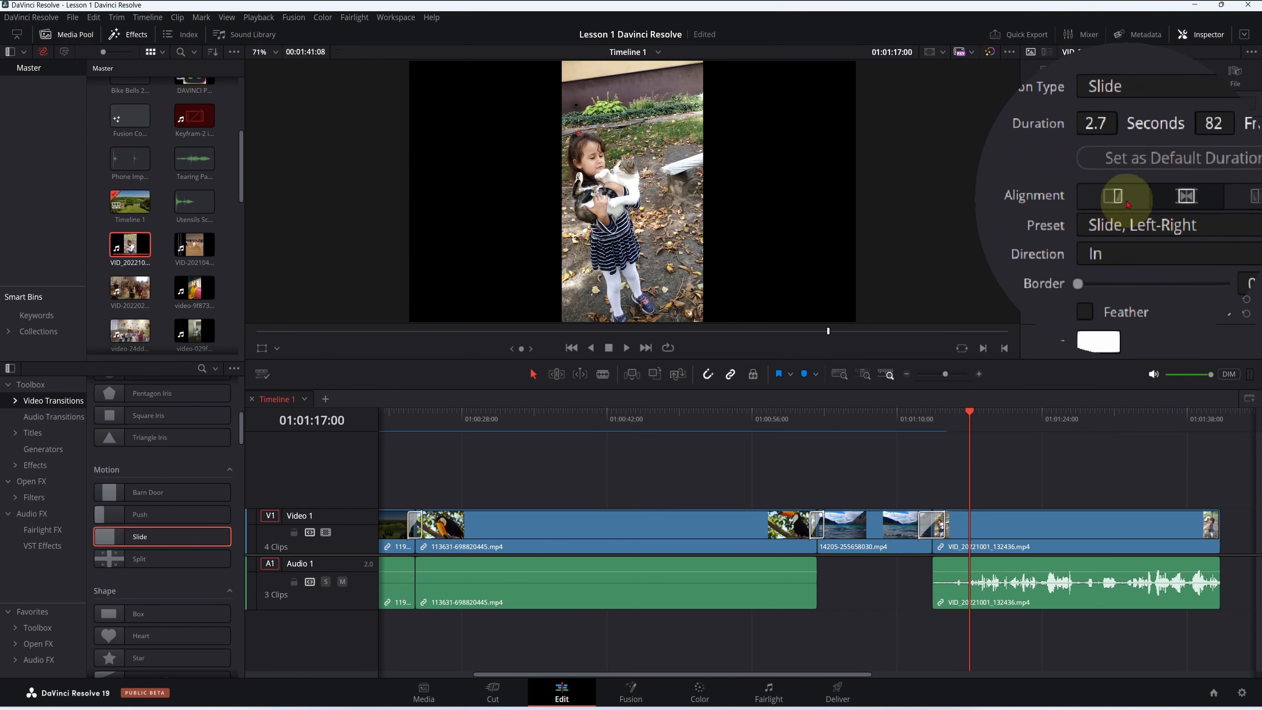
Step: Align the Slide transition so it ends at the cut, and preview it from before the transition
drag(972, 423, 949, 420)
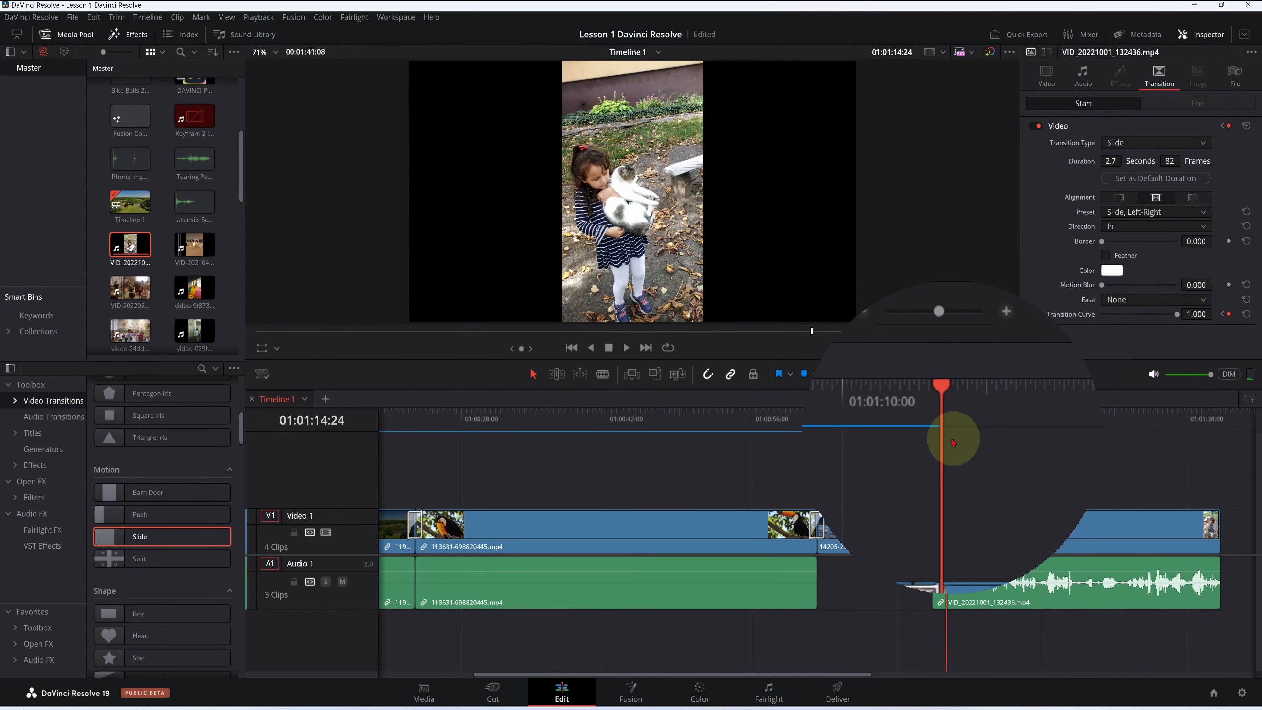
click(932, 440)
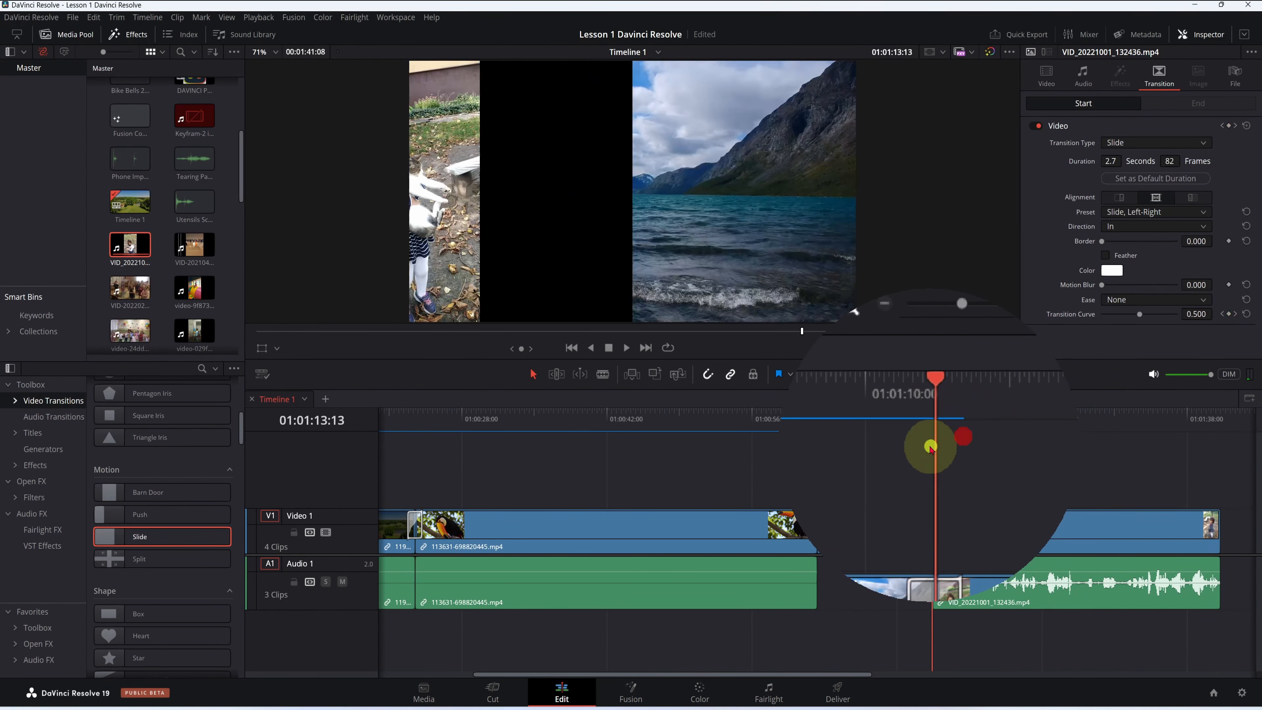
click(1116, 199)
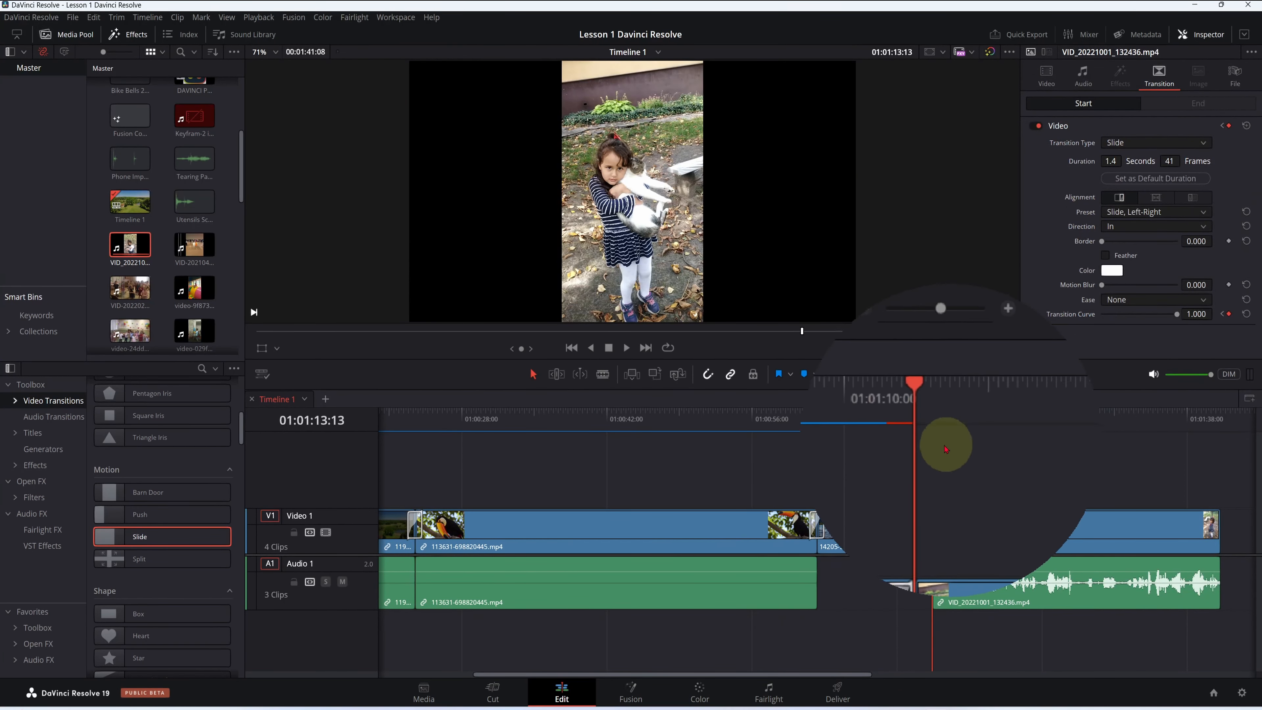
click(916, 453)
key(space)
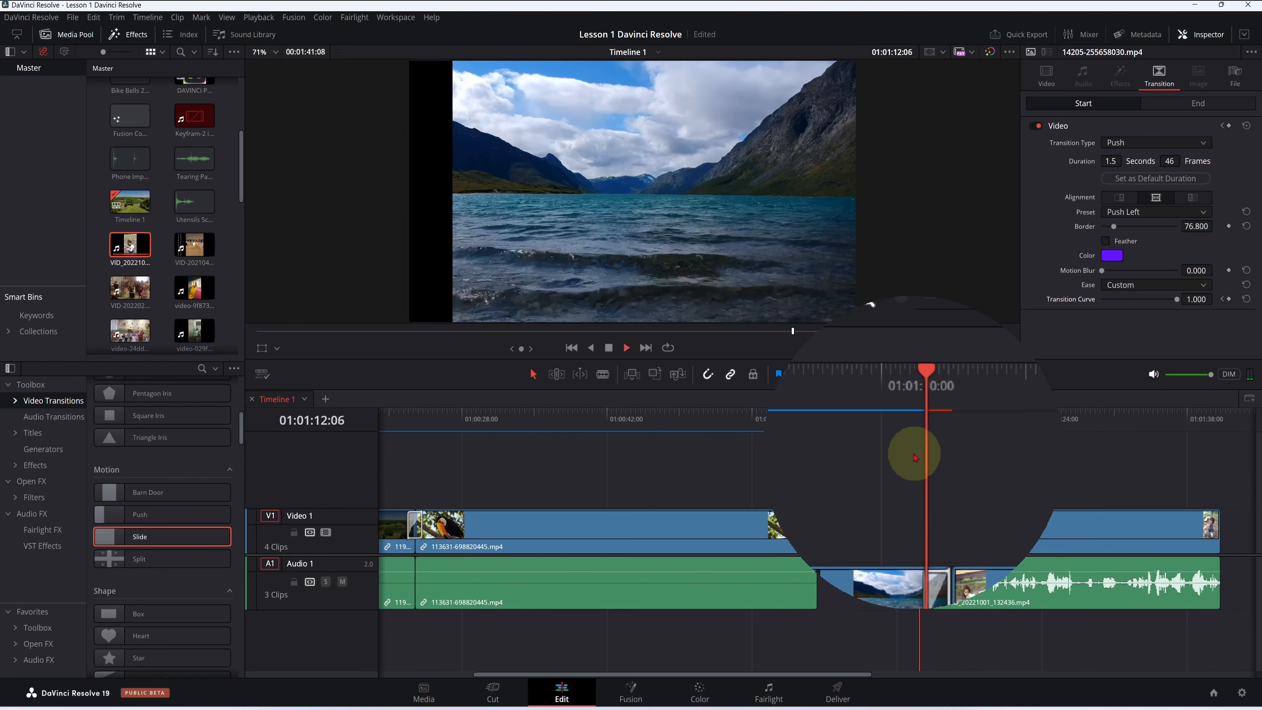
click(625, 347)
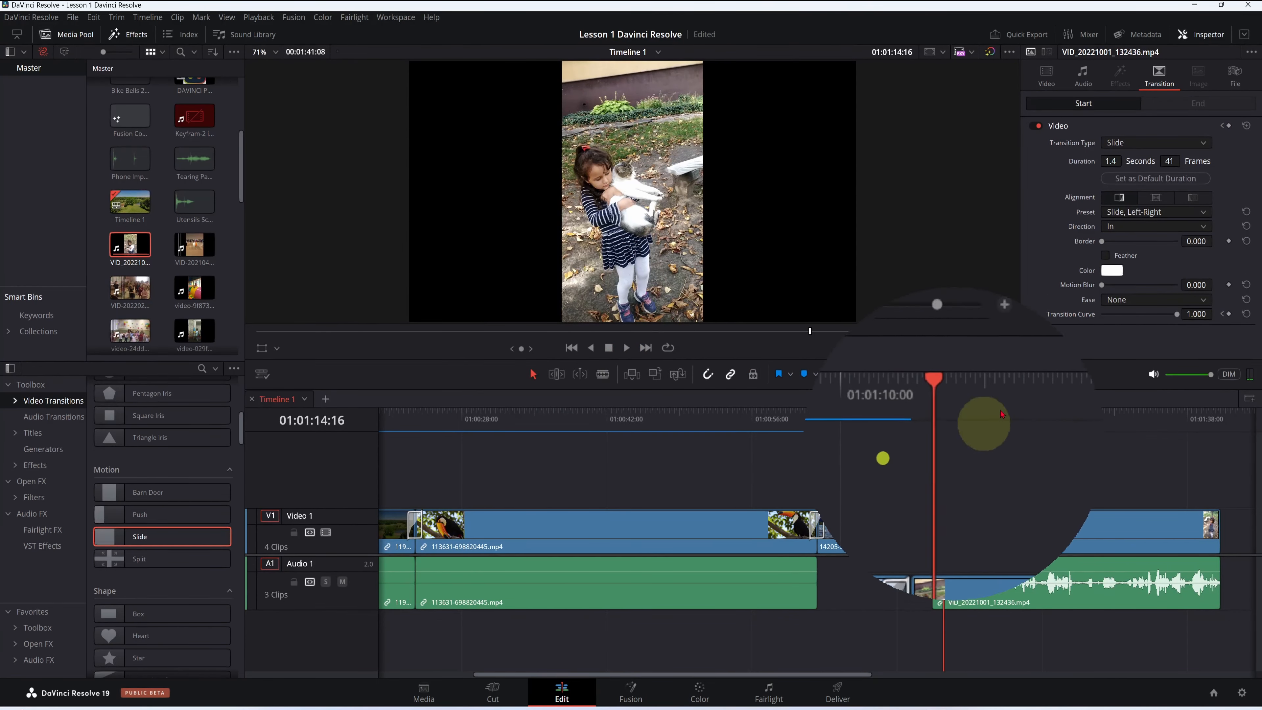
Step: Try aligning the Slide transition to start at the cut, return it to centred alignment, and play it back
click(1194, 199)
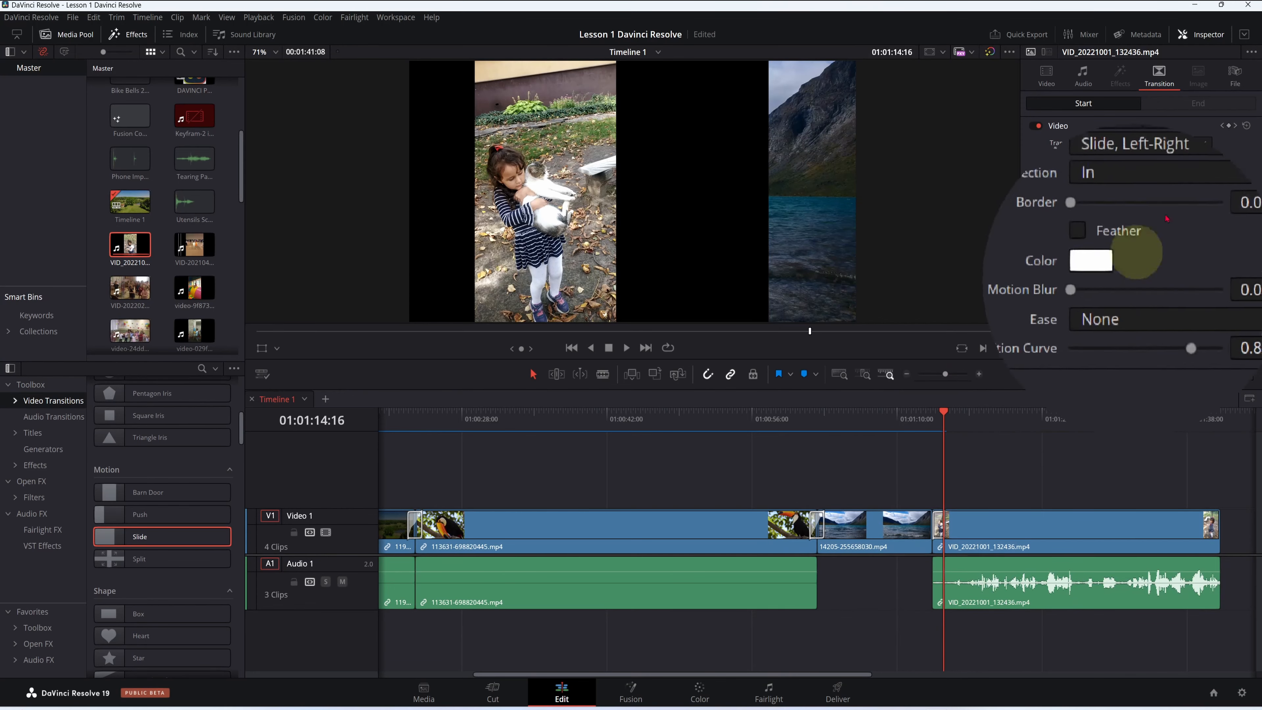
click(1156, 198)
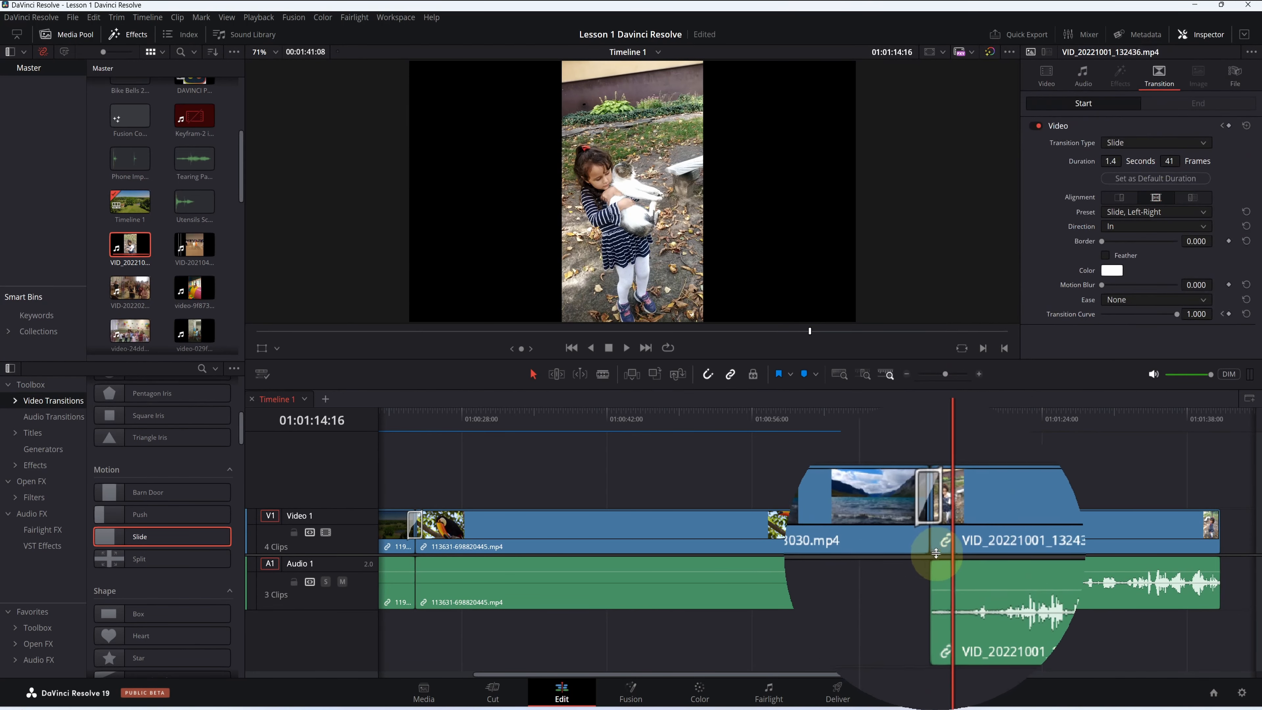
drag(939, 510, 917, 509)
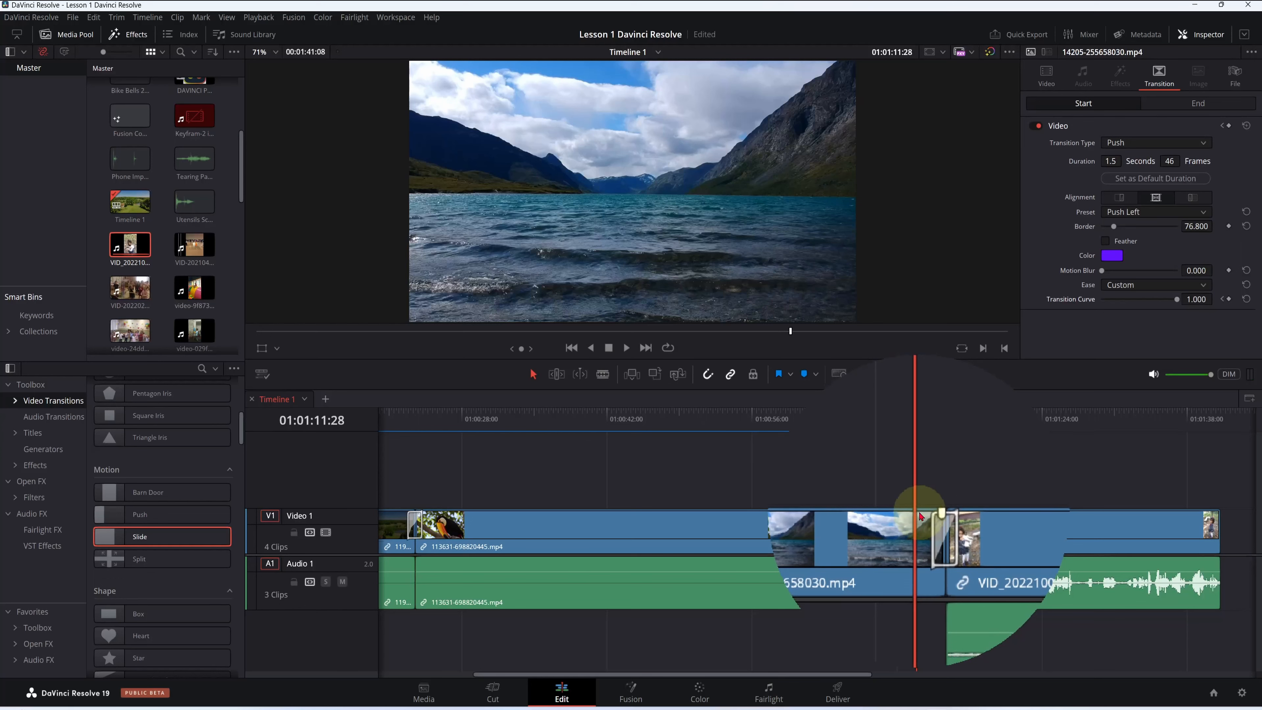
key(space)
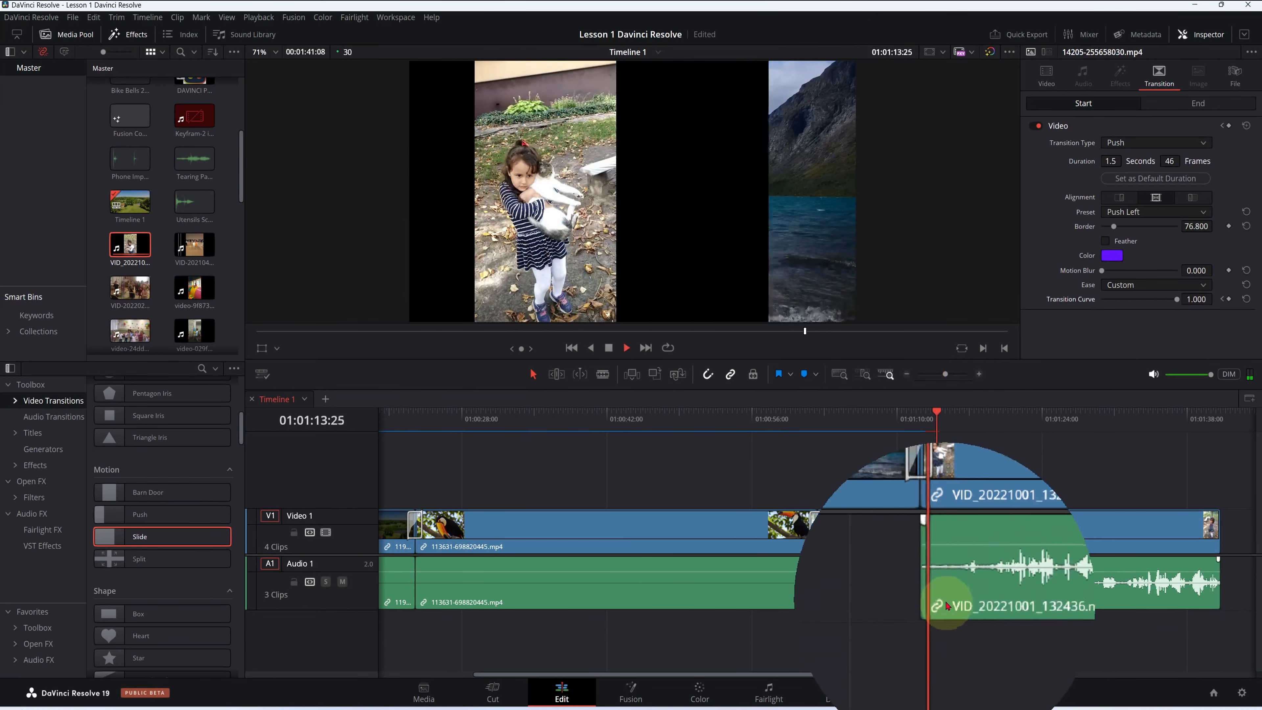
click(607, 347)
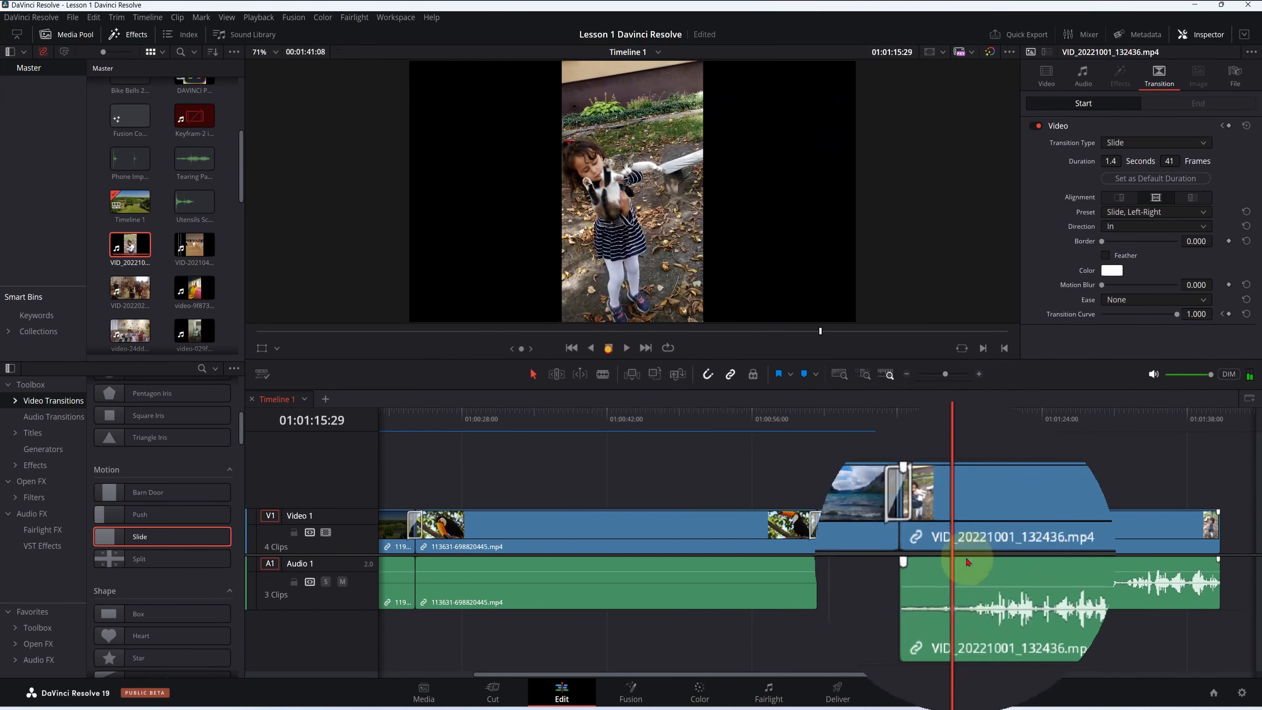
Step: Park the playhead on the cut and check the Slide transition's direction options, keeping In
click(908, 479)
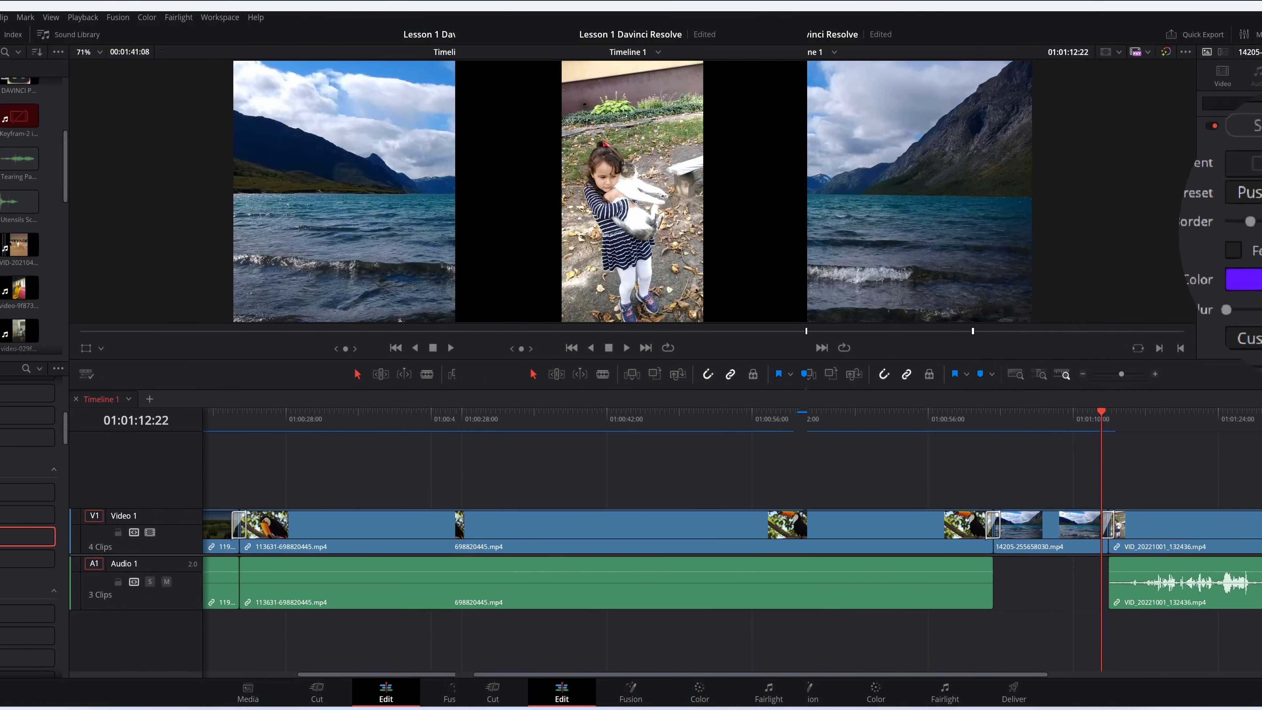
click(933, 455)
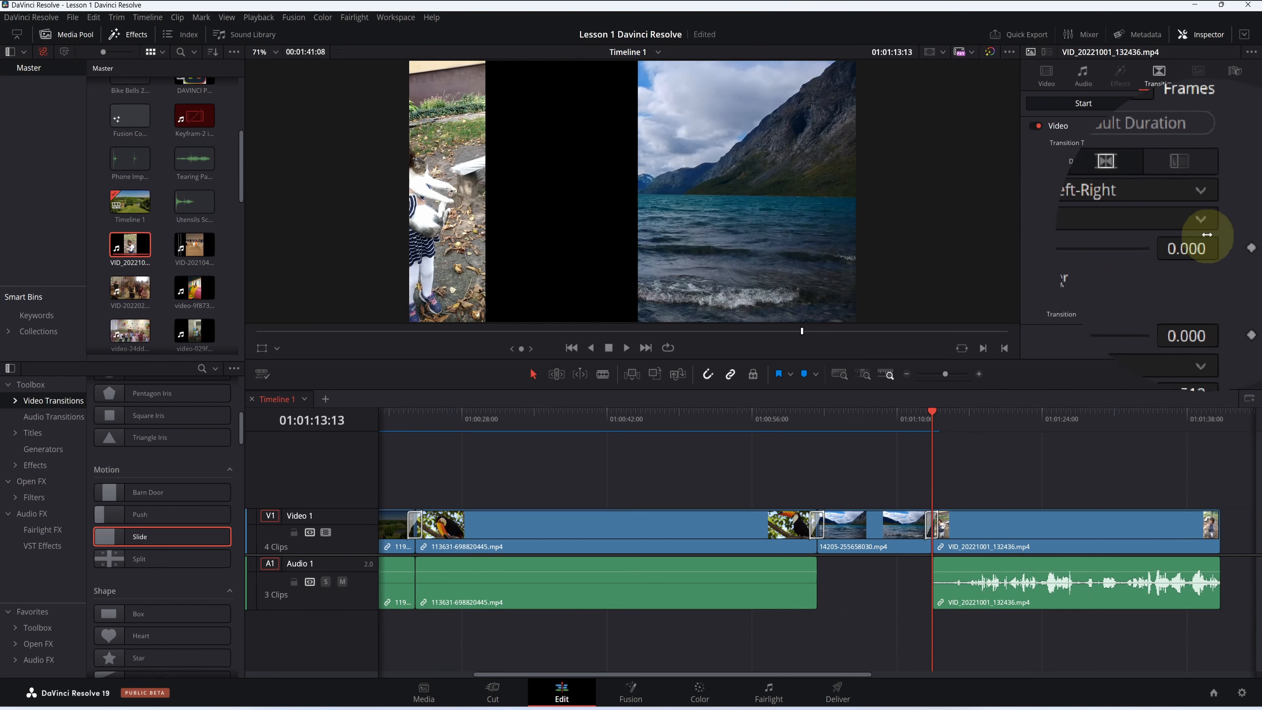
click(1167, 216)
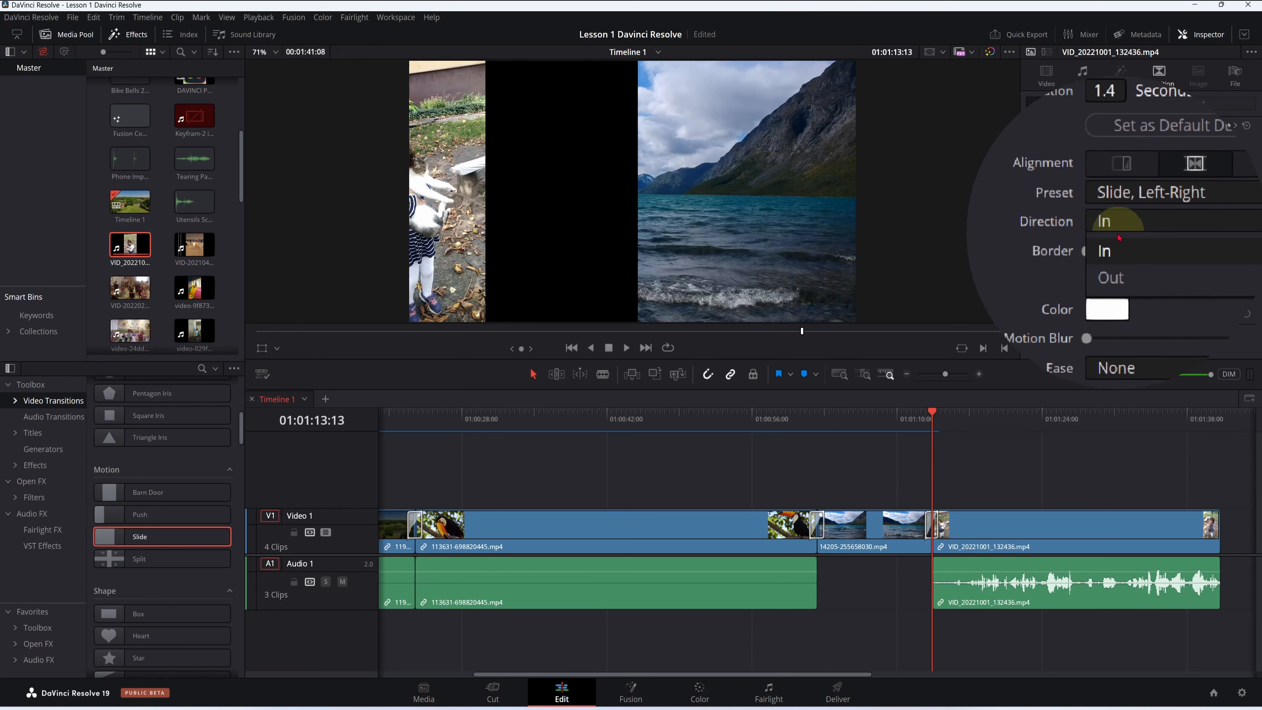
click(1118, 236)
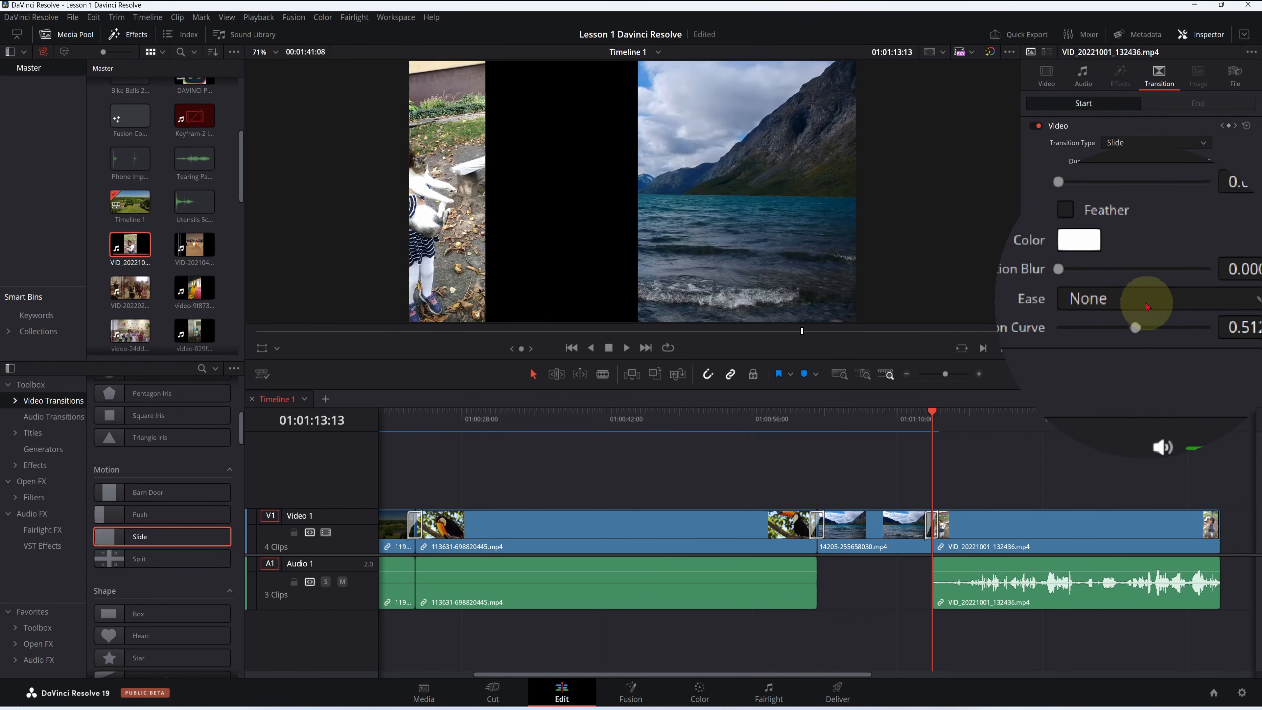
Step: Set the Slide transition's ease to In & Out and play the result across the cut
click(1120, 306)
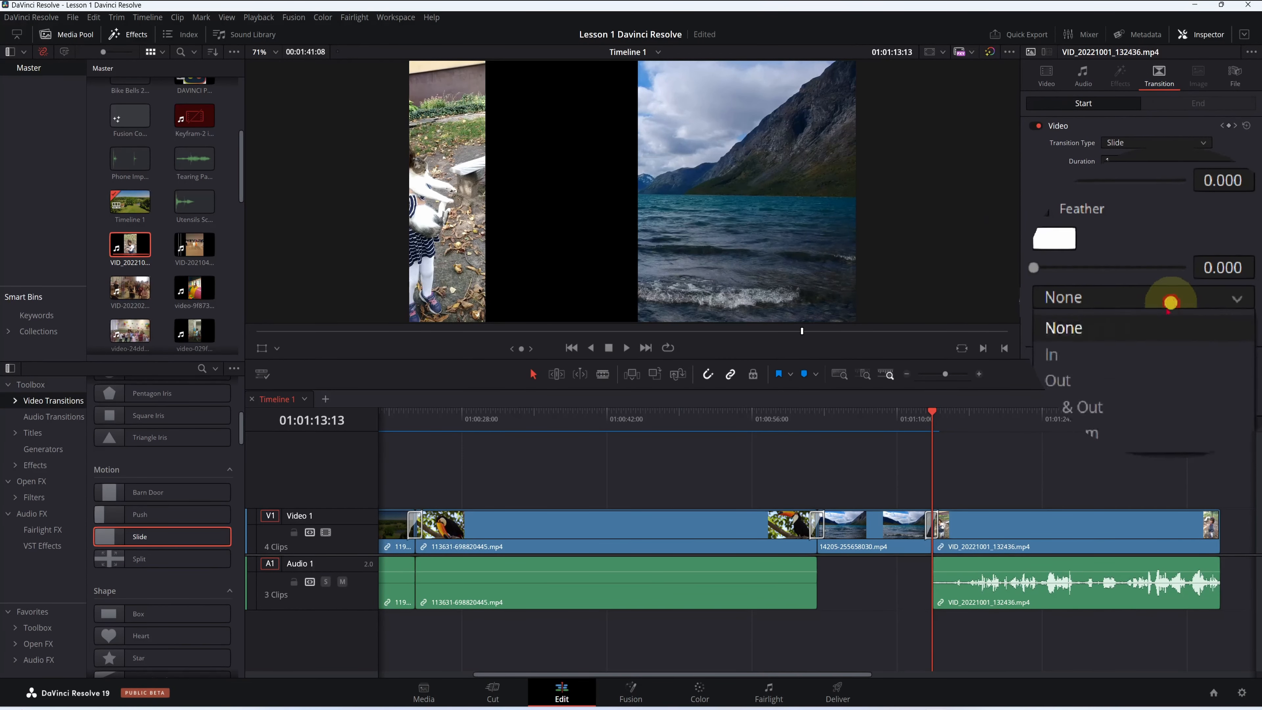
click(1197, 307)
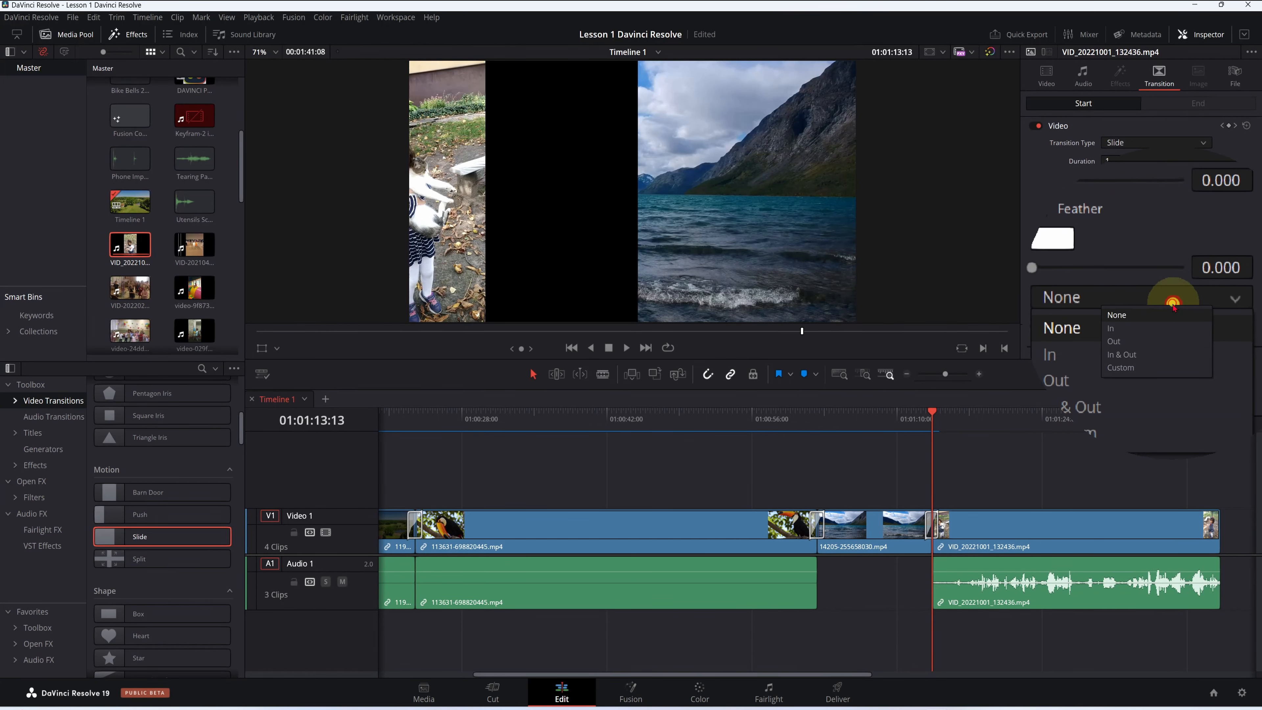
click(1122, 358)
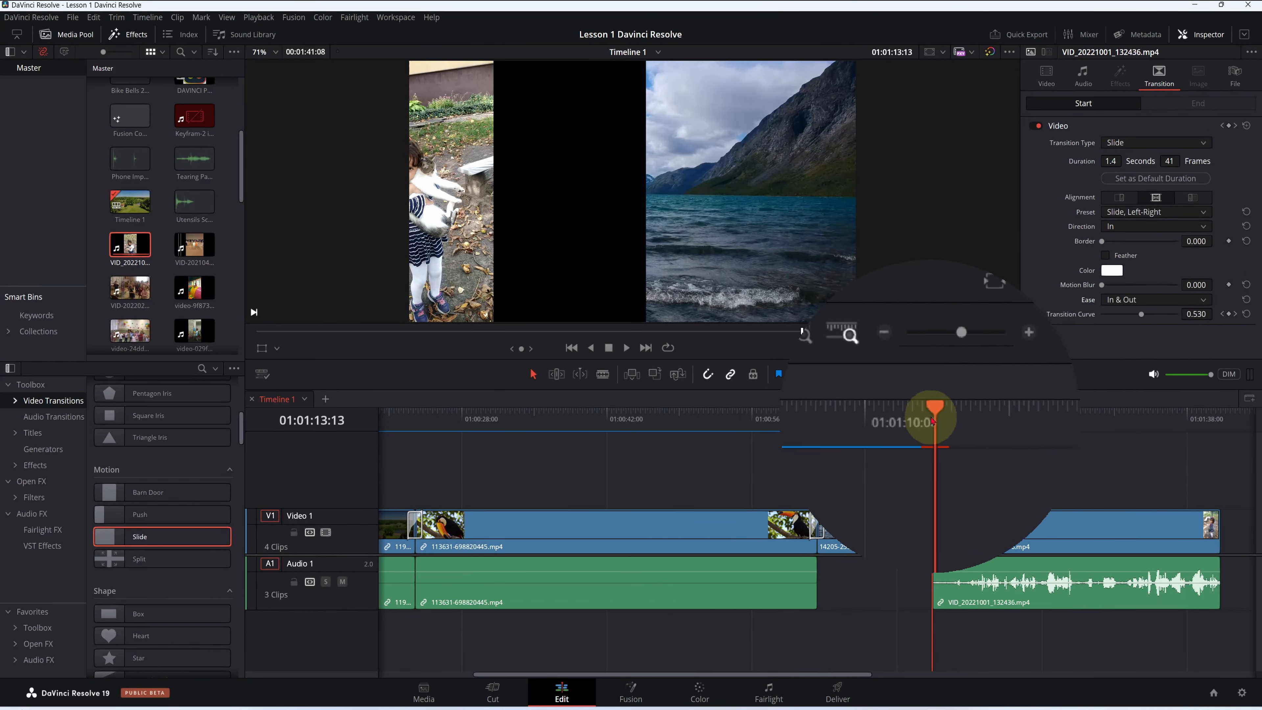
drag(932, 422, 913, 421)
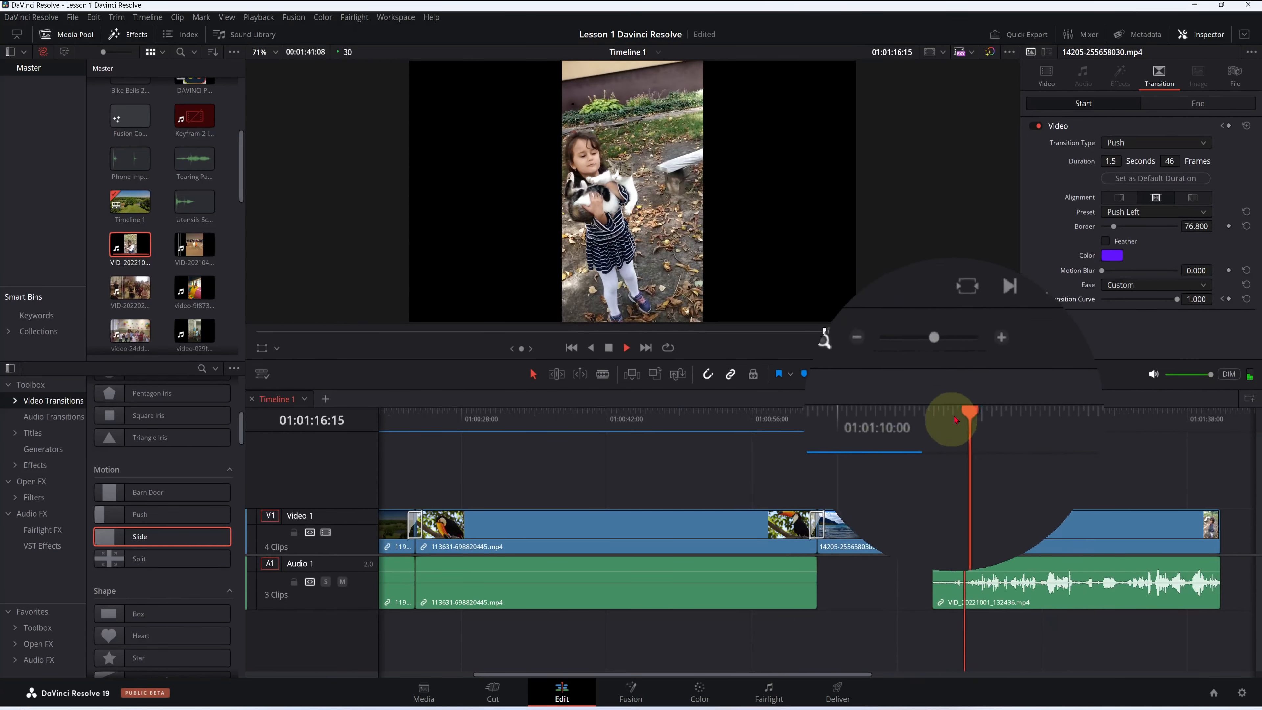
click(613, 355)
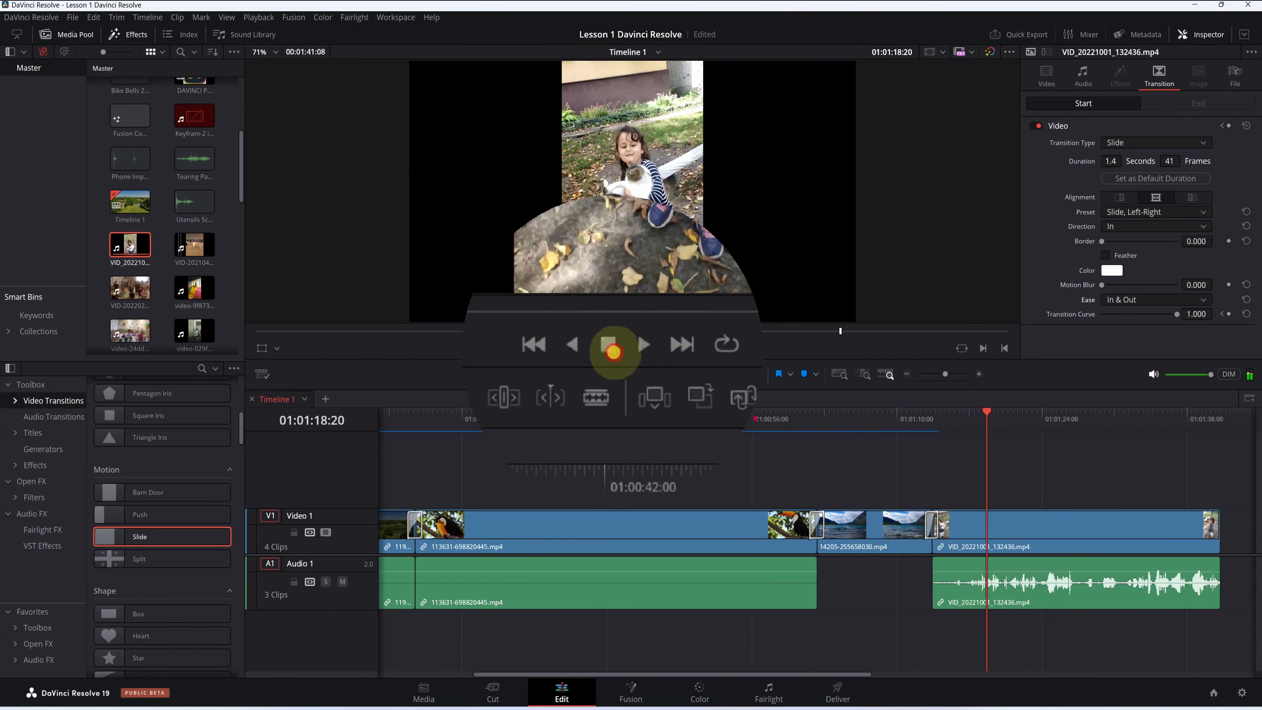
Step: Return the playhead to the cut and raise the Slide transition's curve value there to 0.641
click(922, 462)
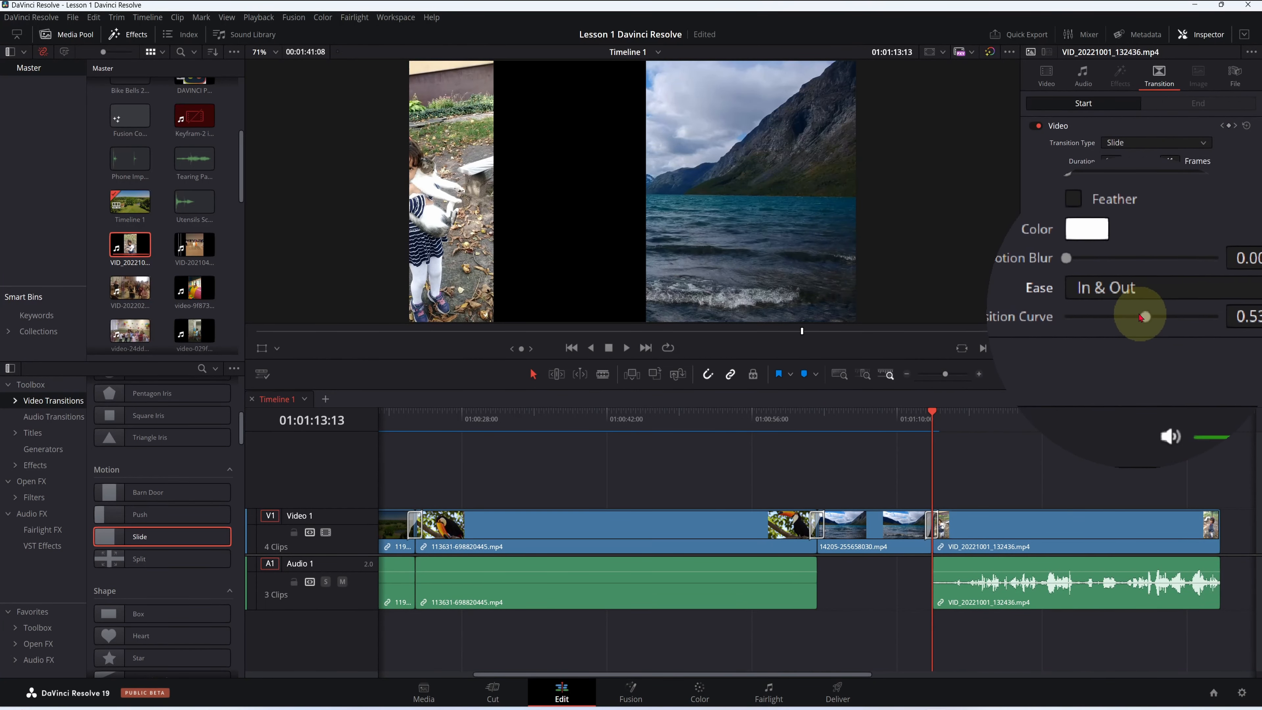
mouse_move(1142, 318)
mouse_down()
mouse_move(1200, 321)
mouse_move(1151, 318)
mouse_up()
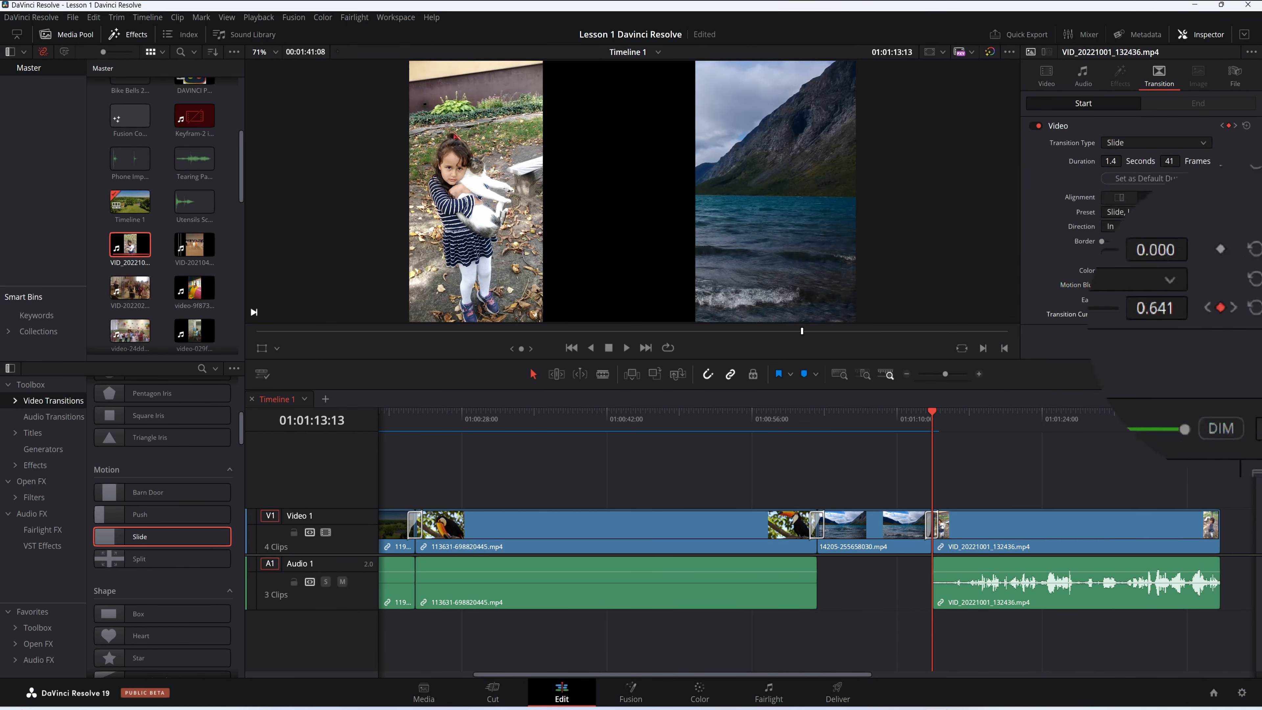
Step: Reset the Slide transition's curve at the cut and give the transition a magenta border of 51.300
click(1246, 314)
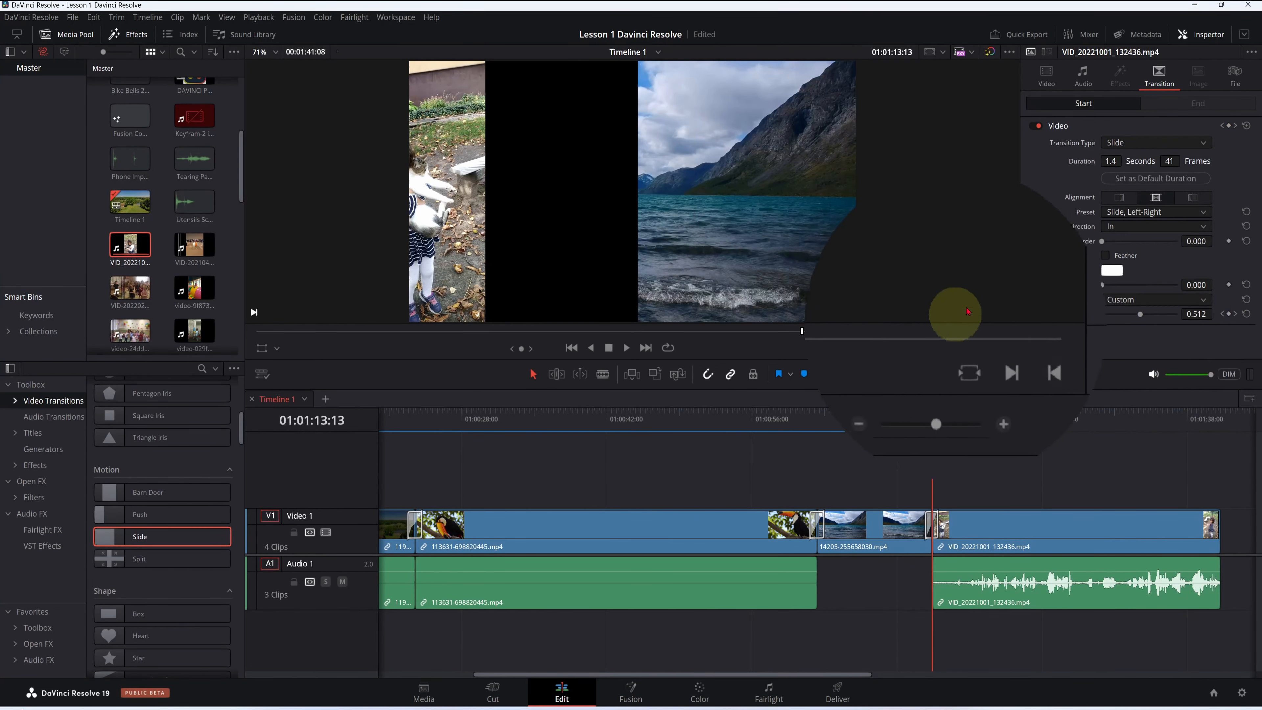
click(1112, 271)
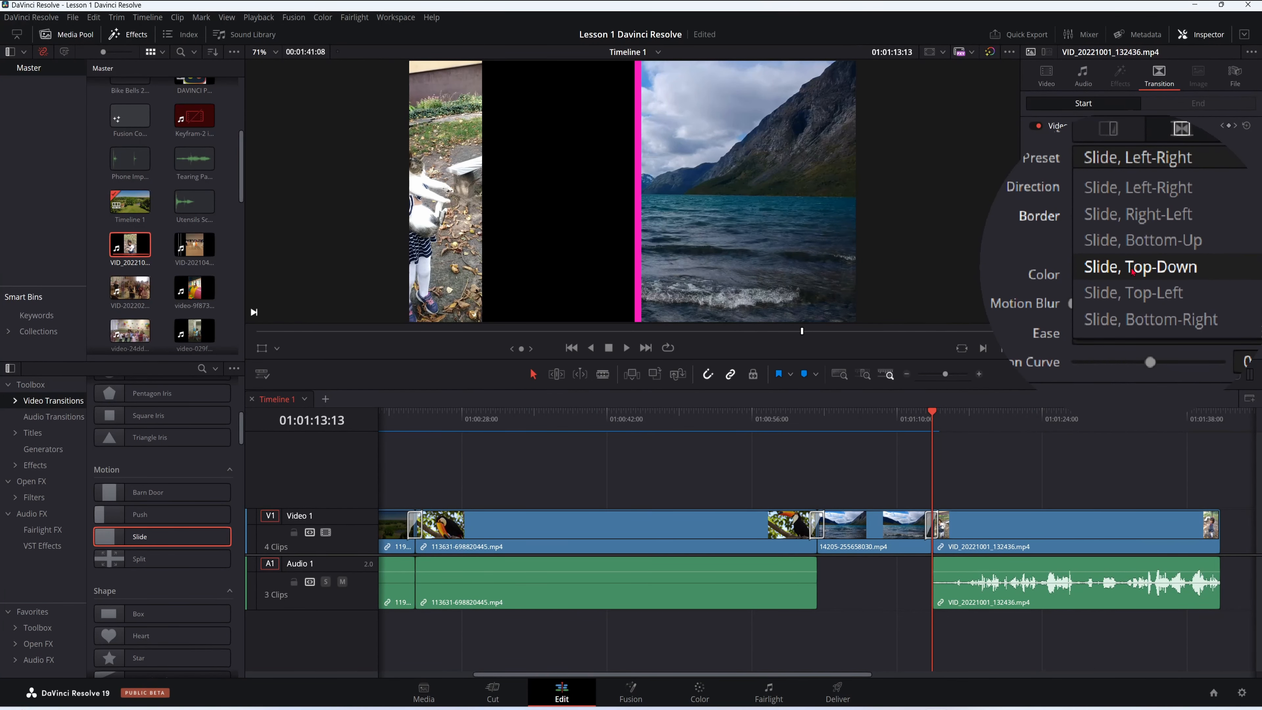
Step: Try the Slide, Top-Down preset on the bordered transition and play it from just before the cut
click(1133, 271)
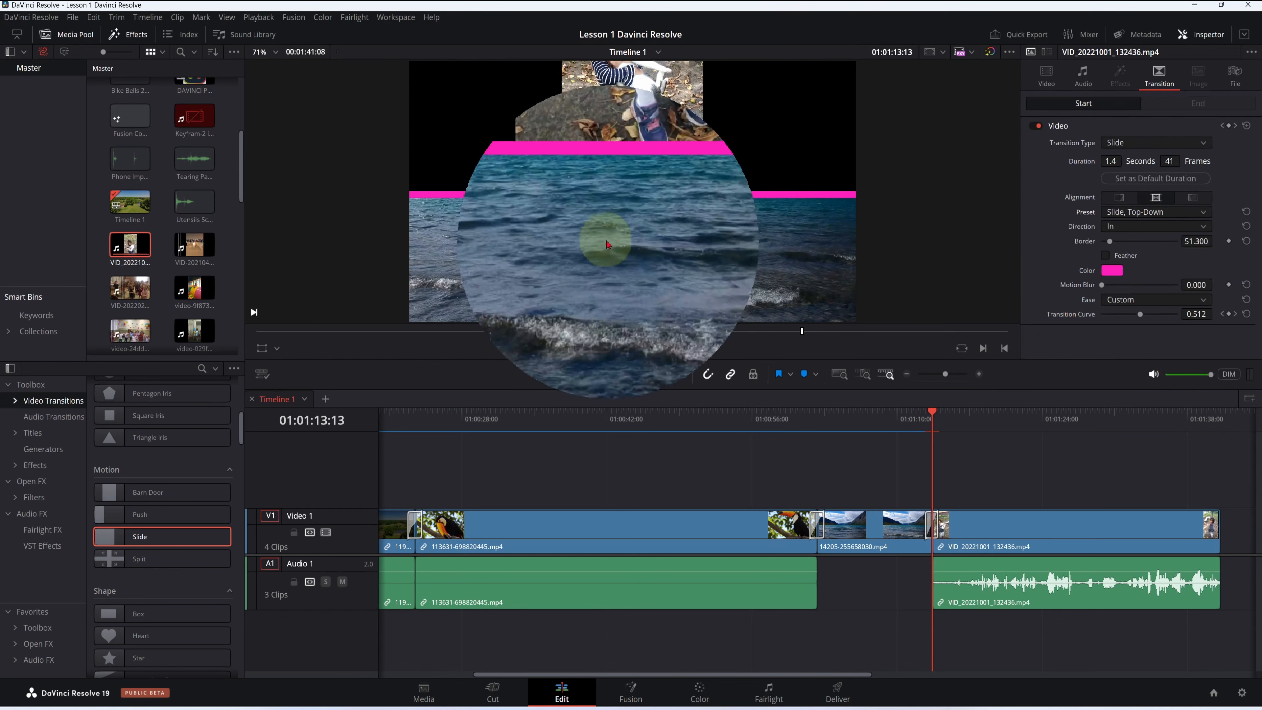
drag(935, 420, 906, 420)
key(space)
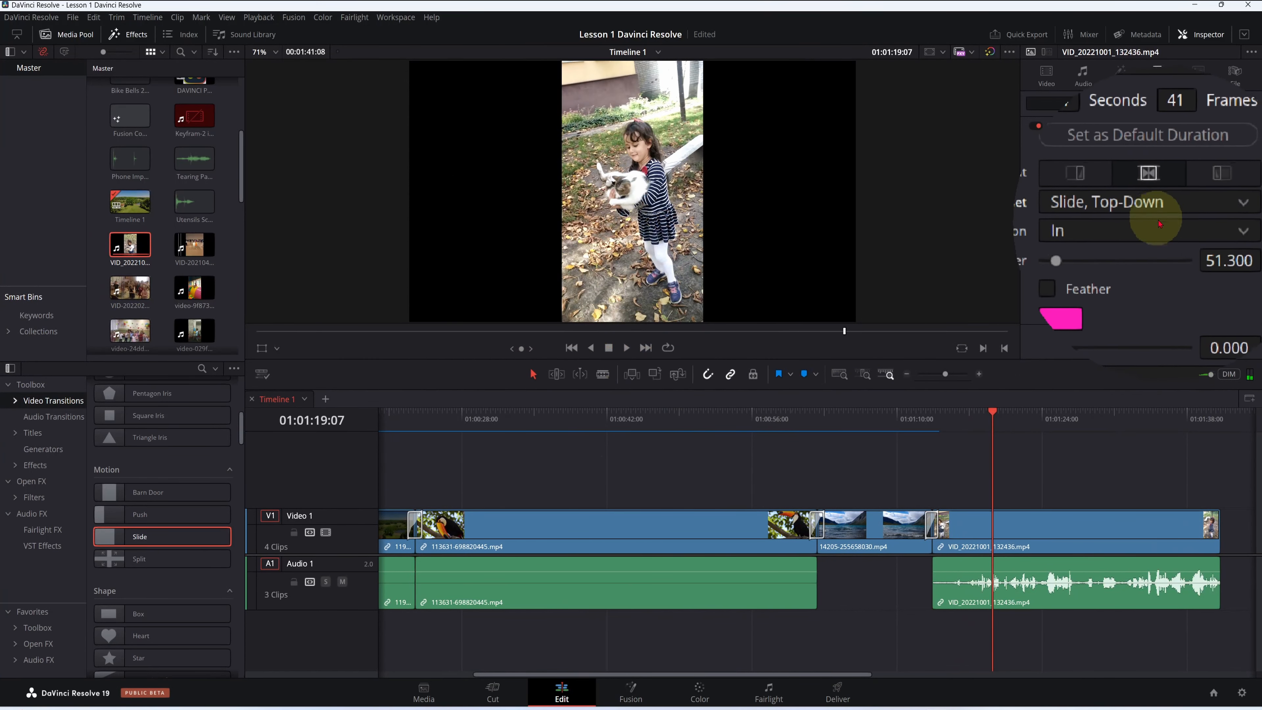
Step: Try the Slide, Bottom-Right preset on the transition and play it from just before the cut
click(1162, 209)
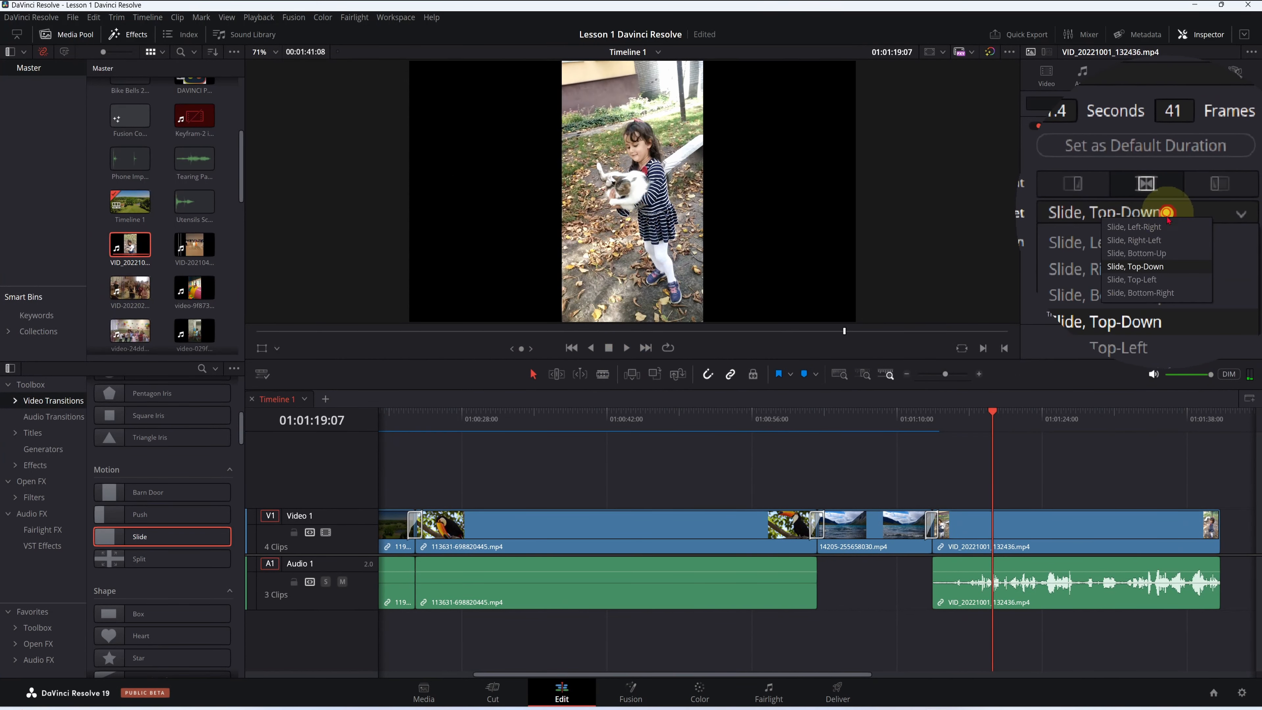
click(1144, 294)
drag(998, 421, 926, 422)
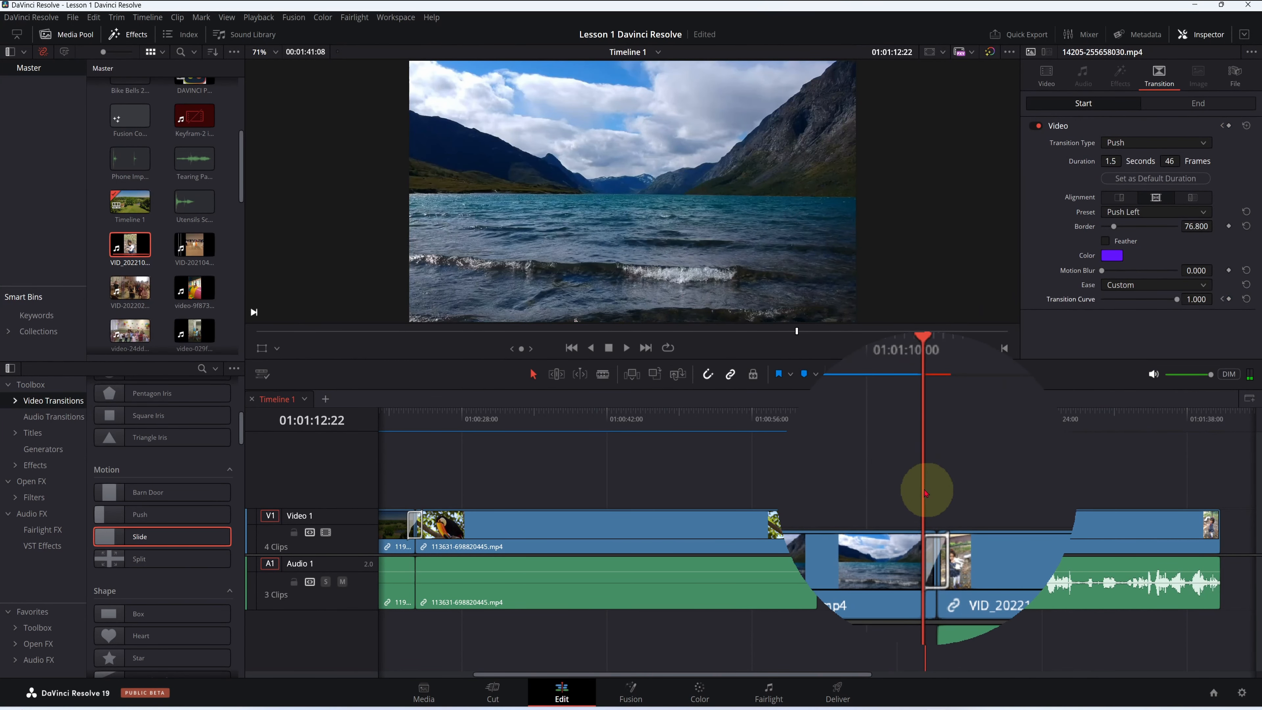
drag(926, 493, 918, 490)
key(space)
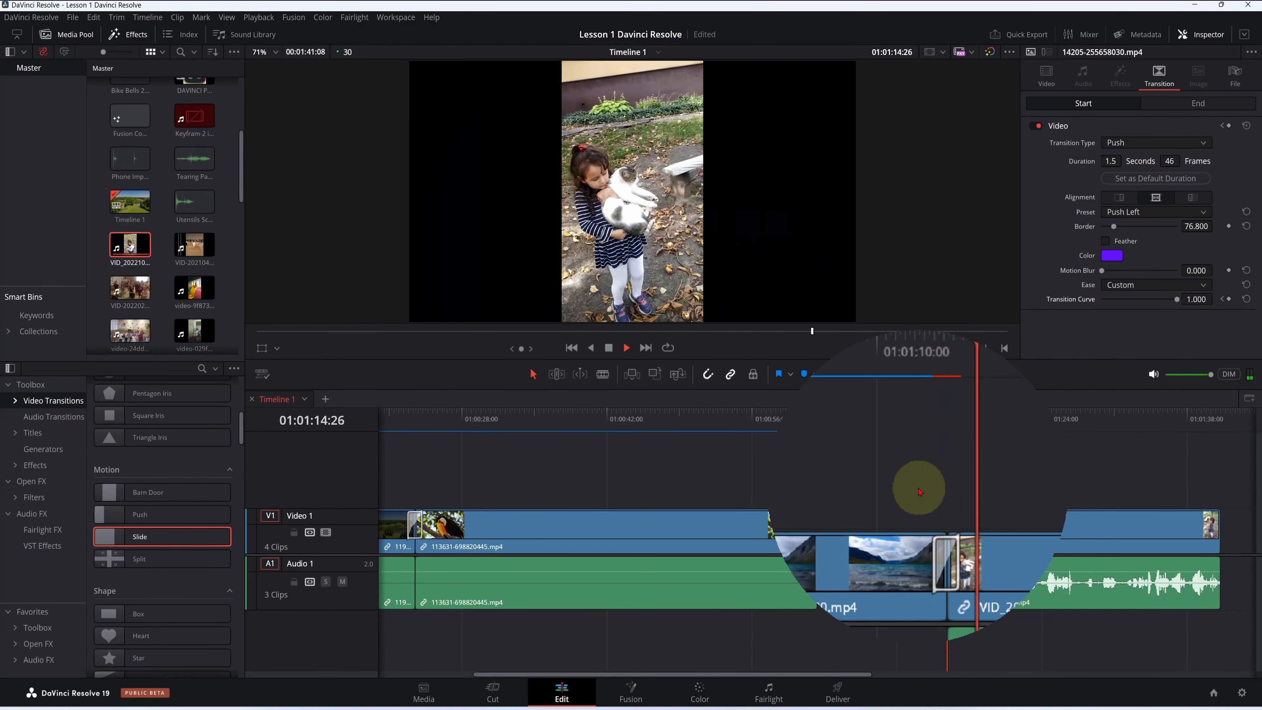
click(607, 346)
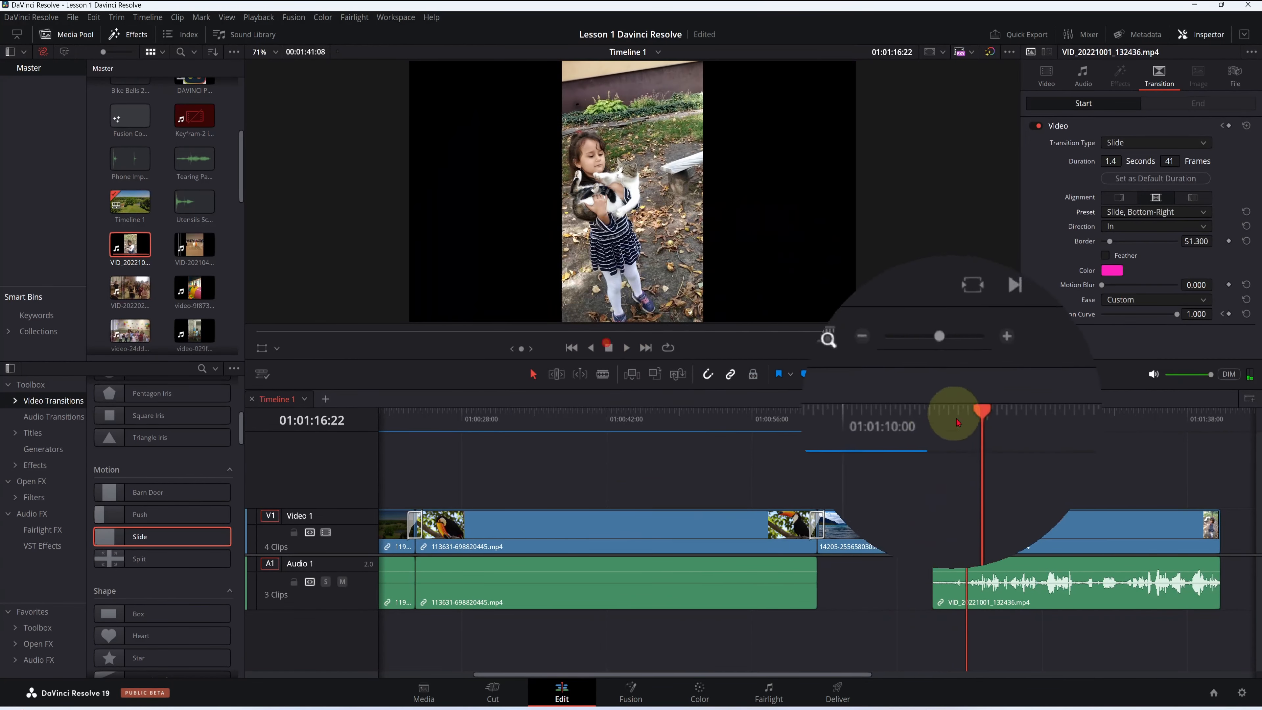
Step: Park the playhead on the cut, switch the Slide back to the Top-Down preset and play it through
click(932, 416)
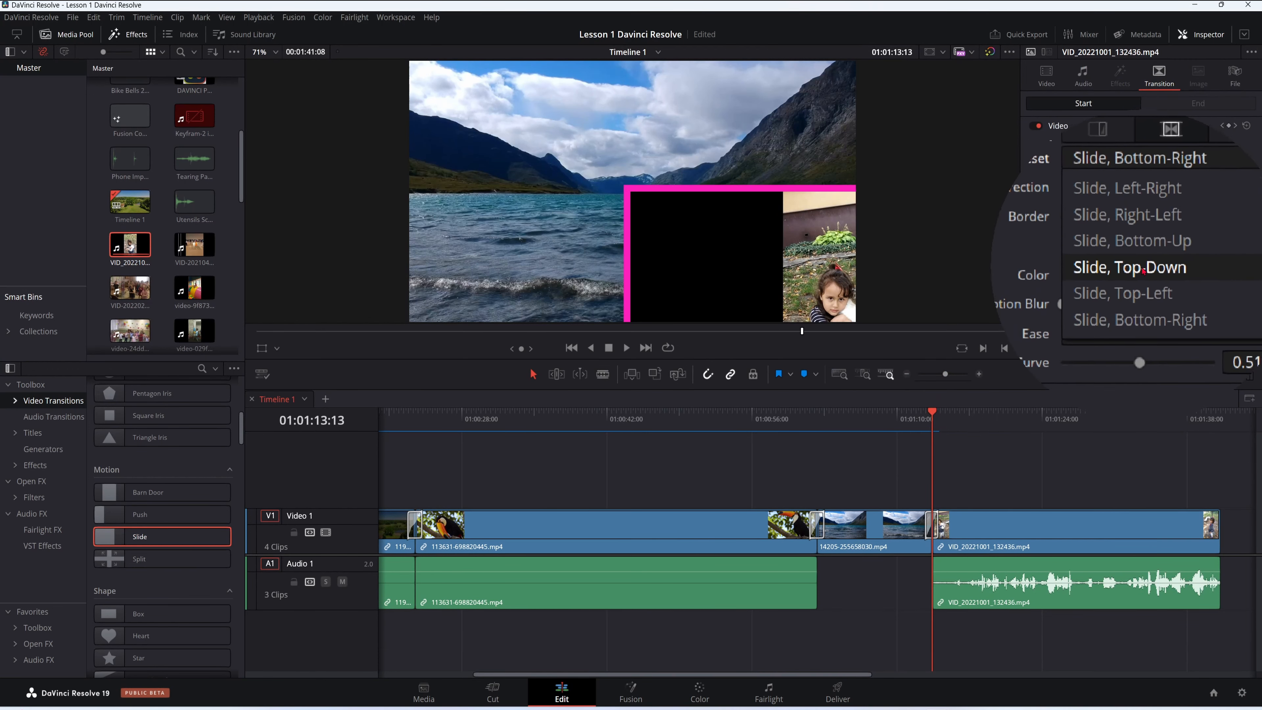
click(1143, 270)
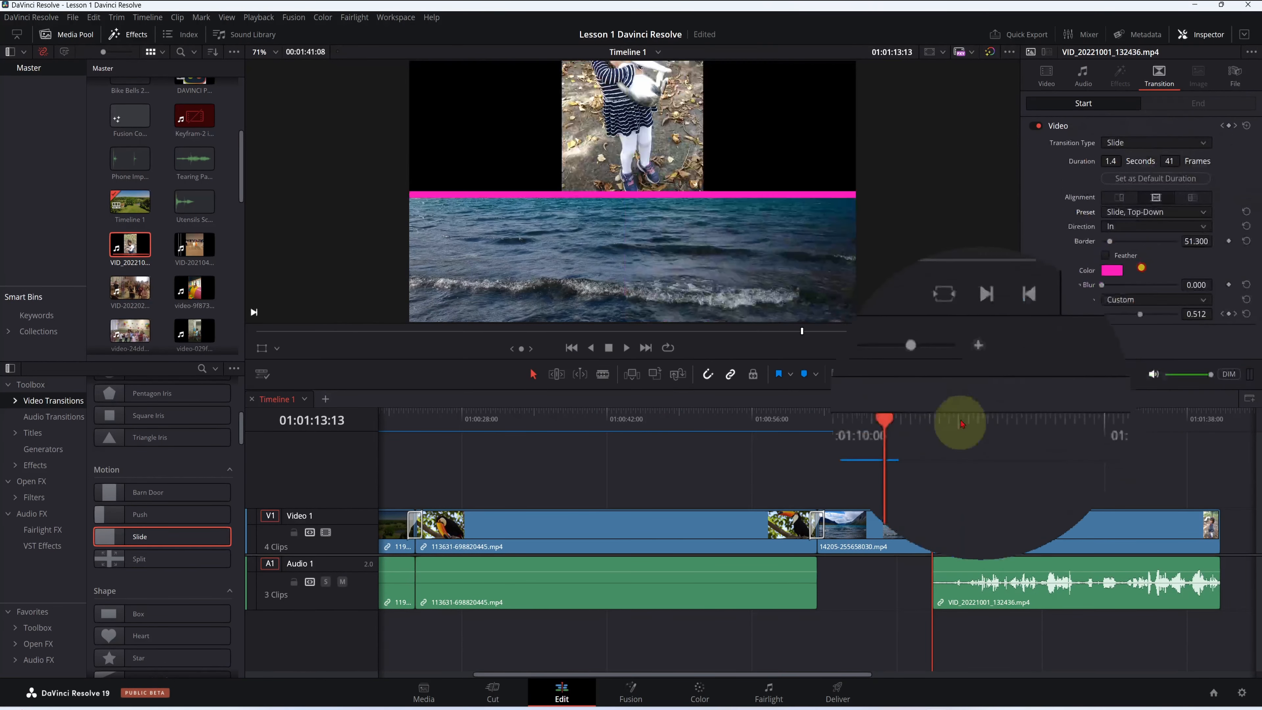
click(917, 449)
key(space)
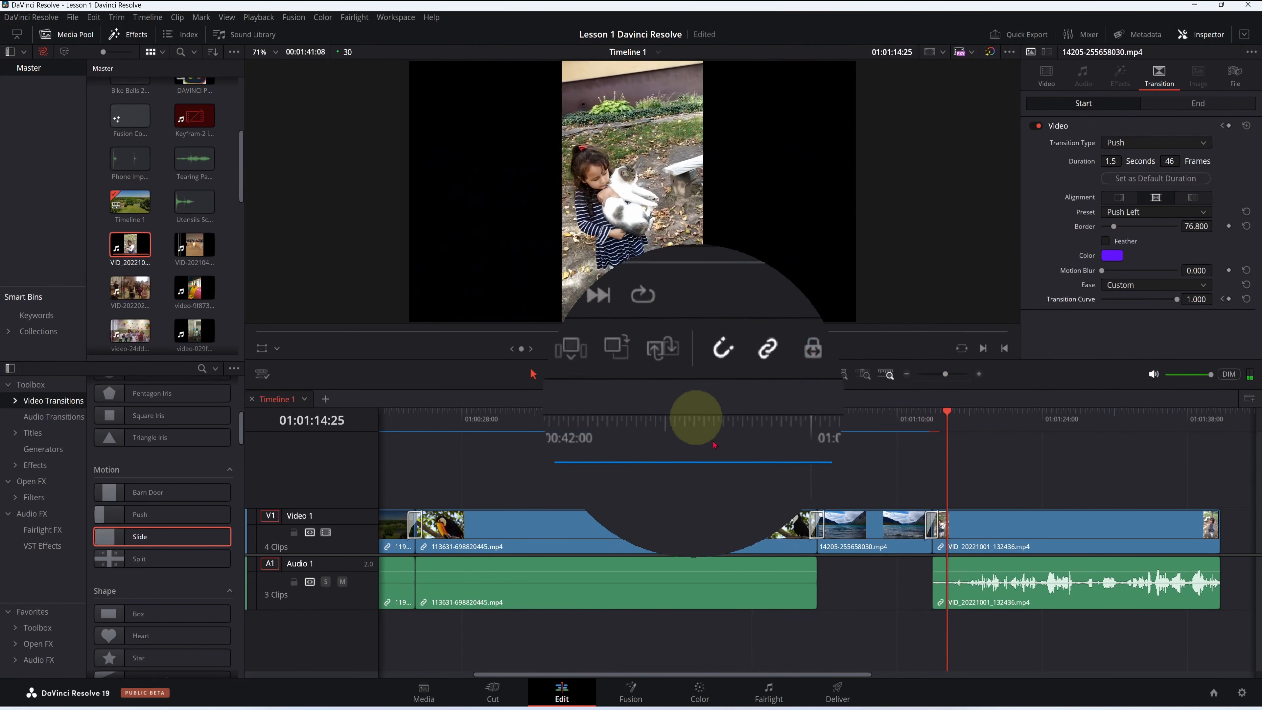
key(space)
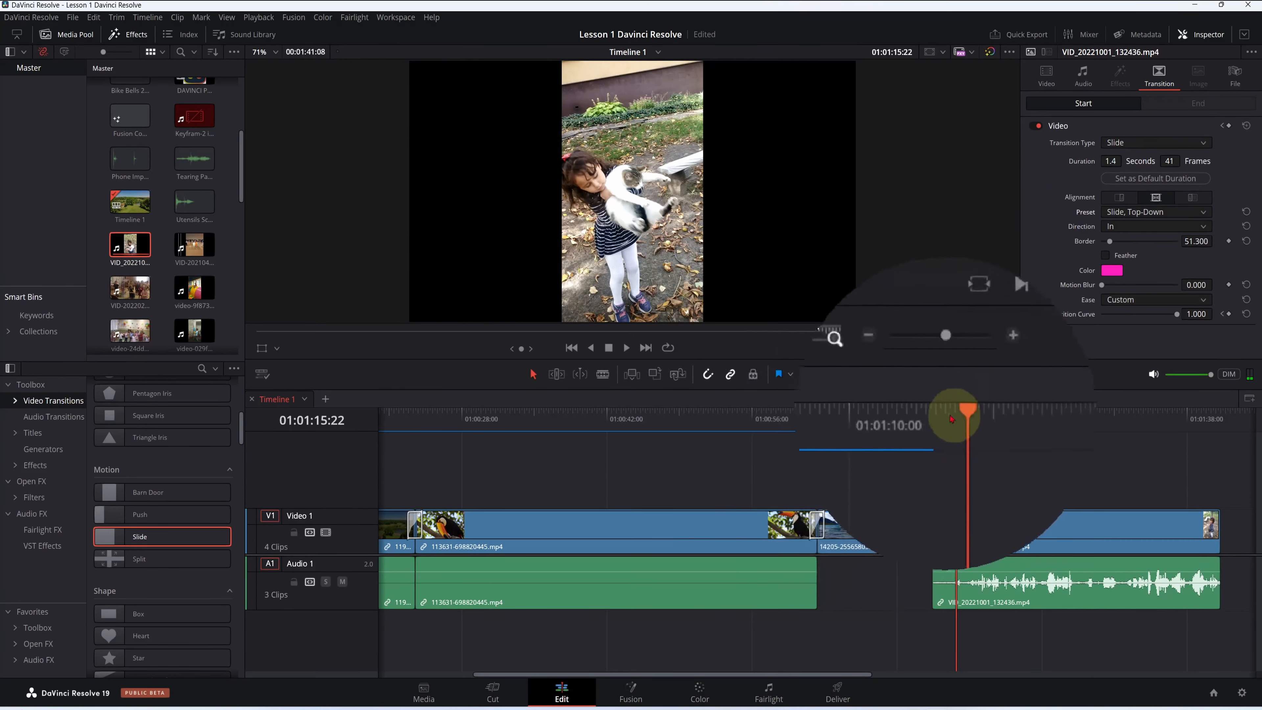
Step: Return the playhead to the cut, try the Slide, Right-Left preset and play the transition
drag(956, 415, 933, 420)
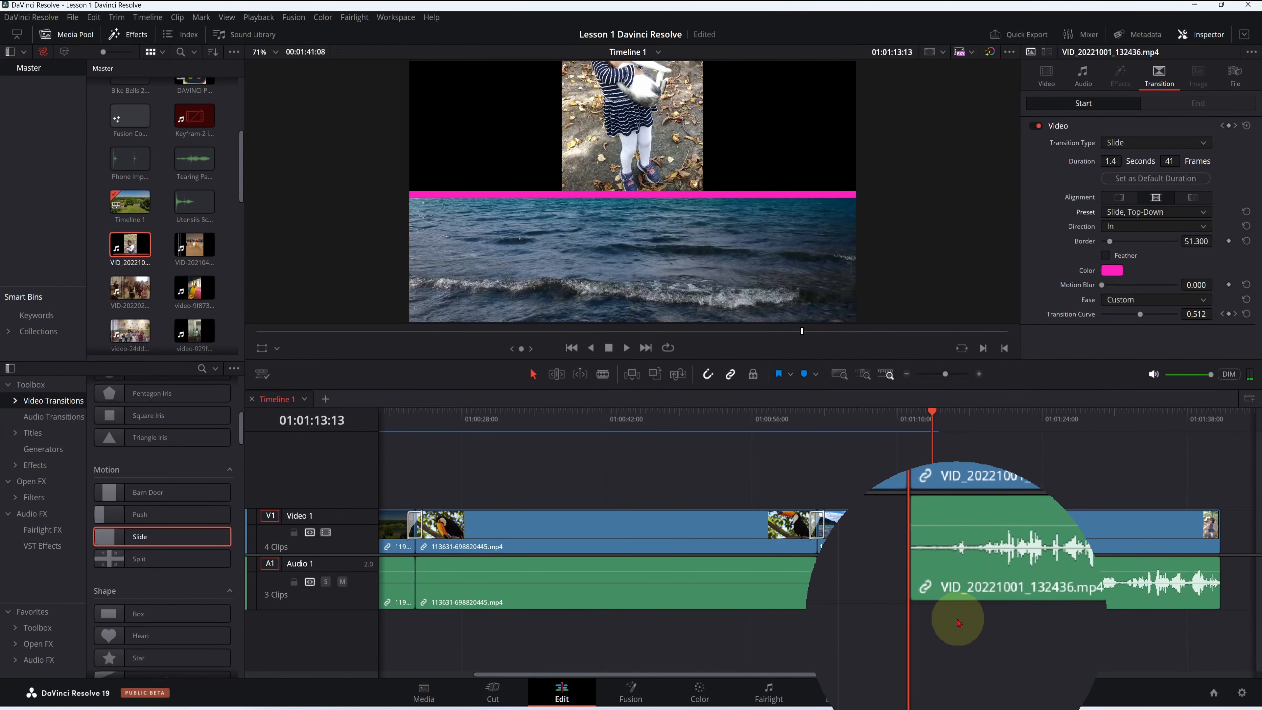
scroll(958, 621, up, 4)
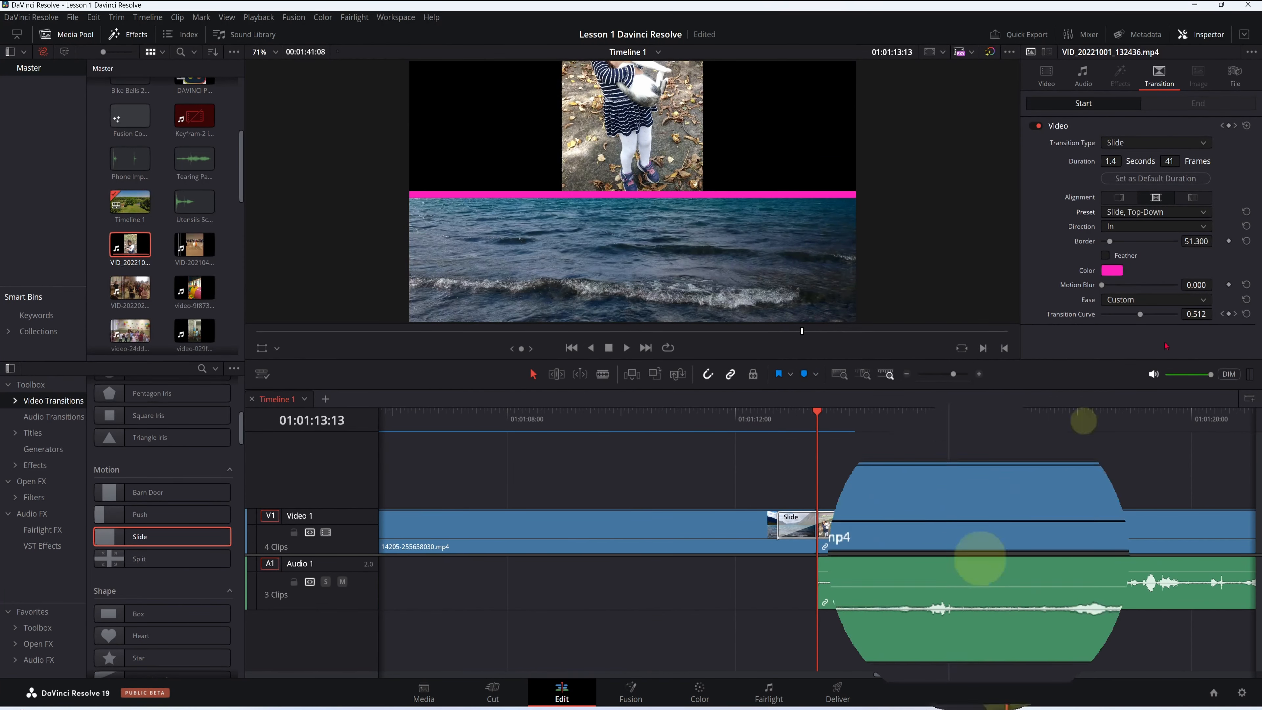
click(1143, 220)
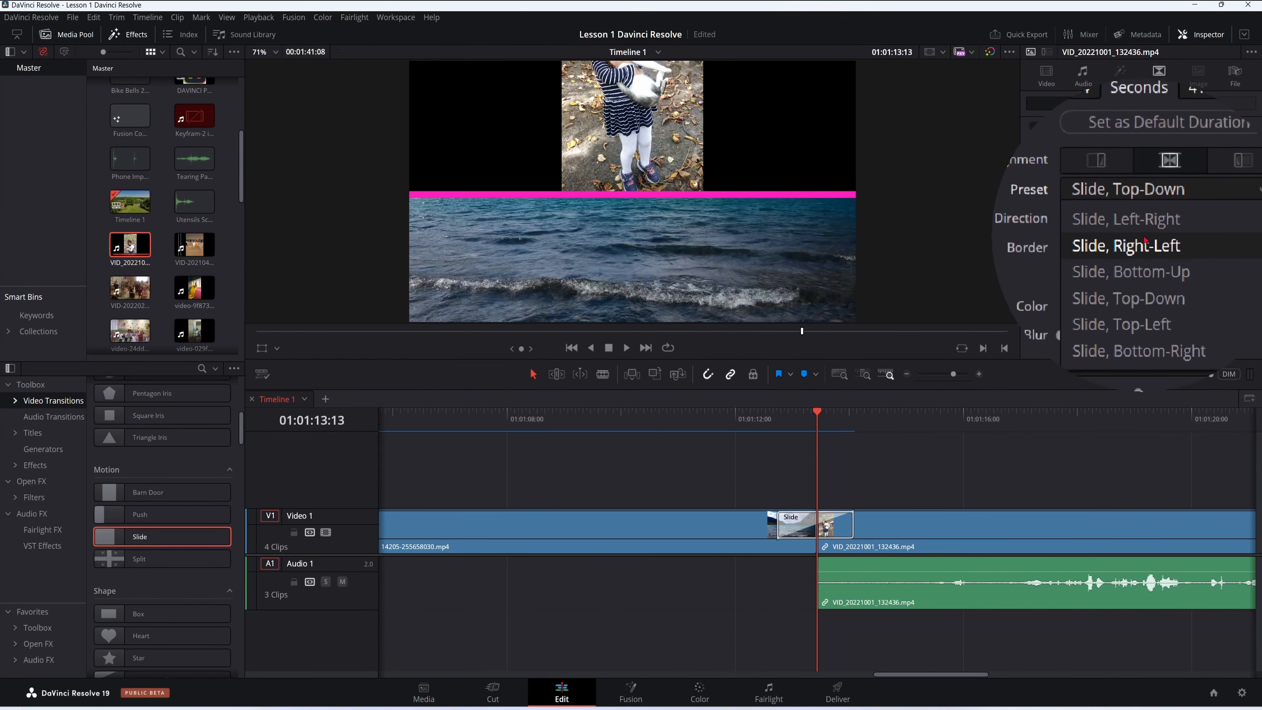
click(1150, 244)
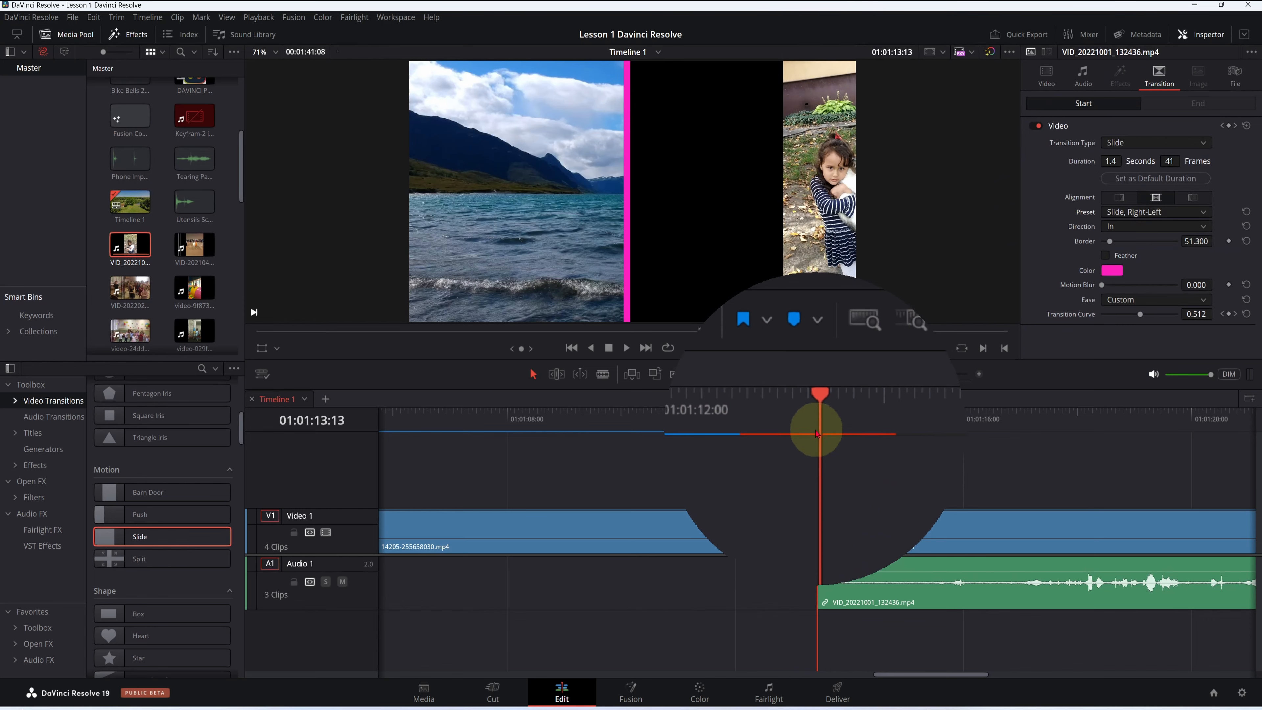
drag(818, 433, 743, 431)
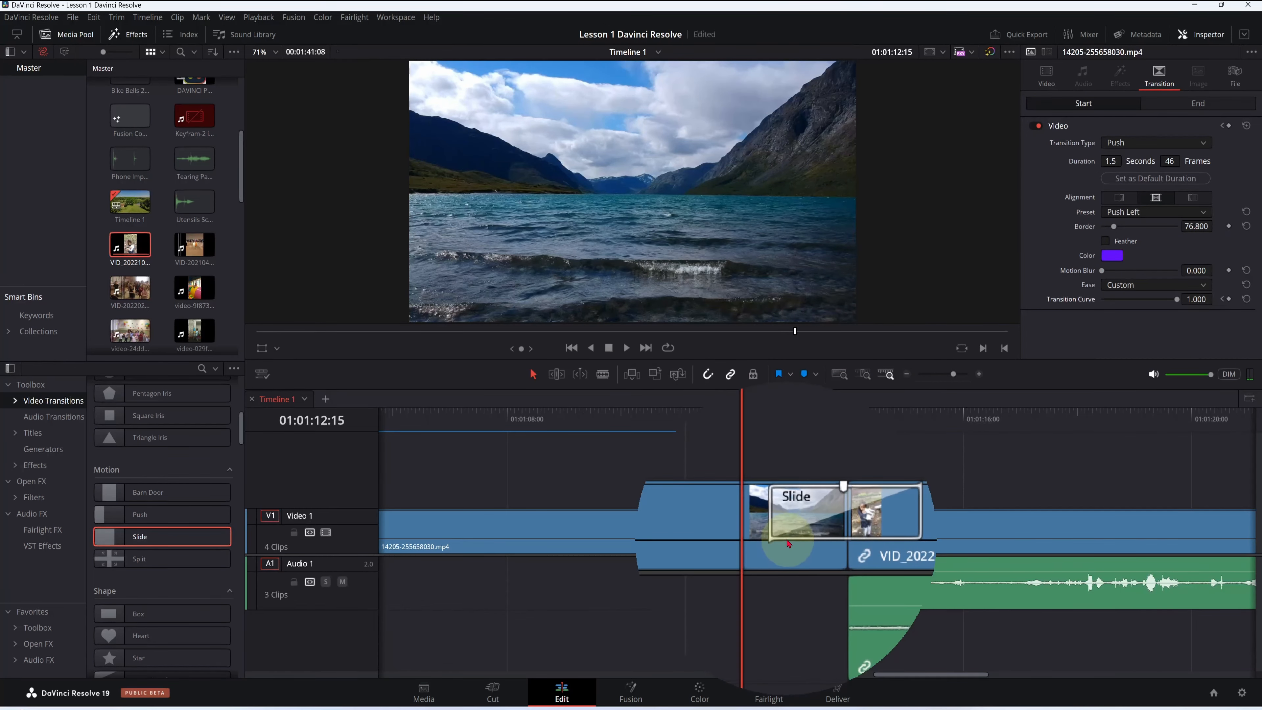
key(space)
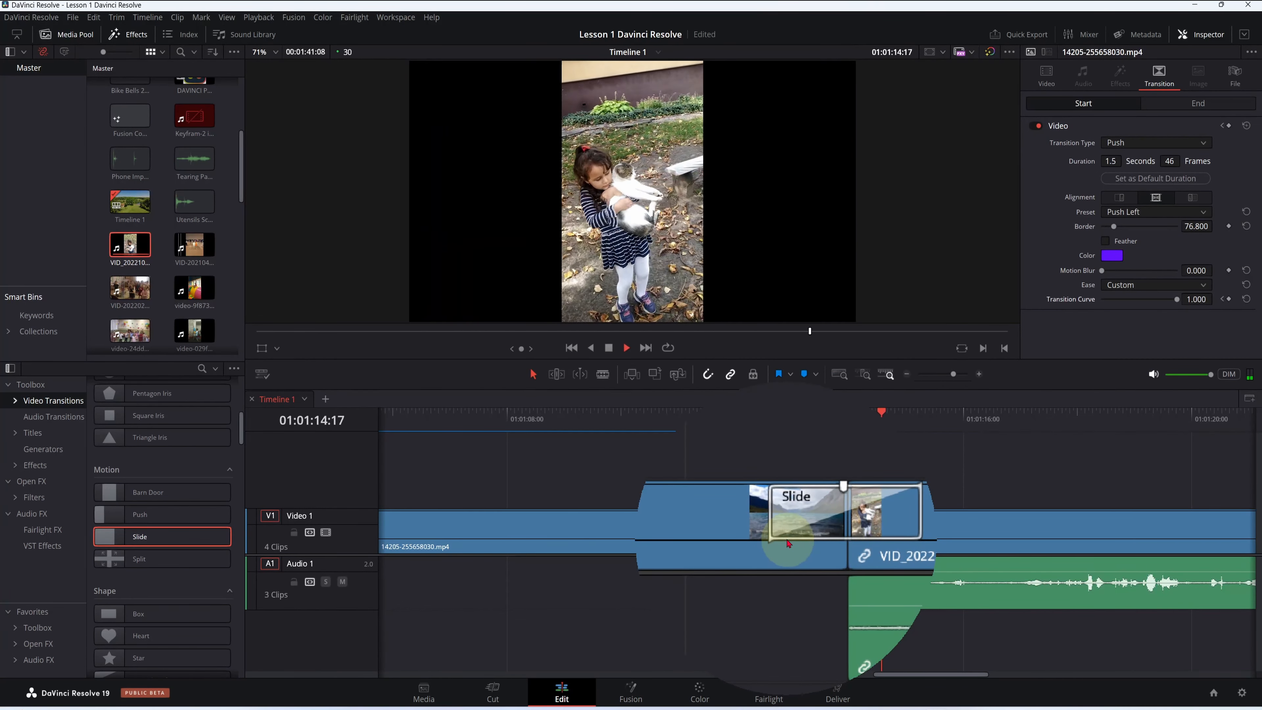
key(space)
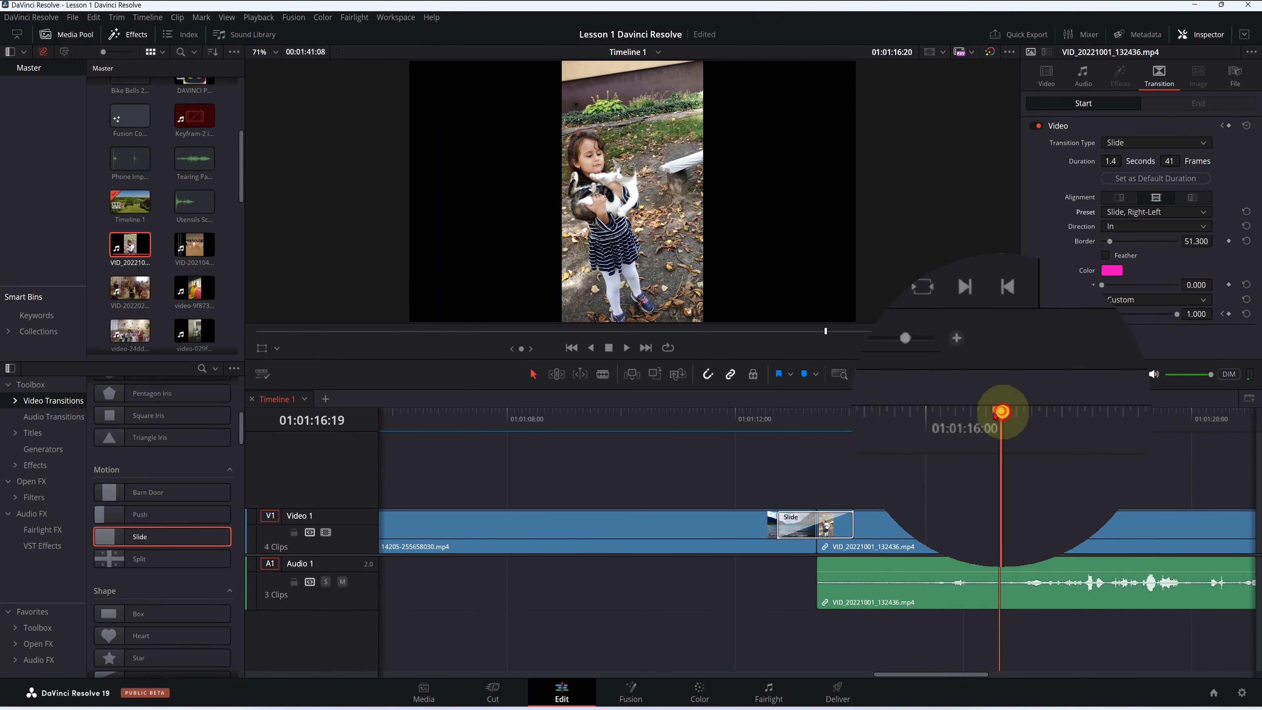
Step: Move the playhead into the Slide transition, try the Top-Down preset again and play the result
drag(995, 415, 833, 427)
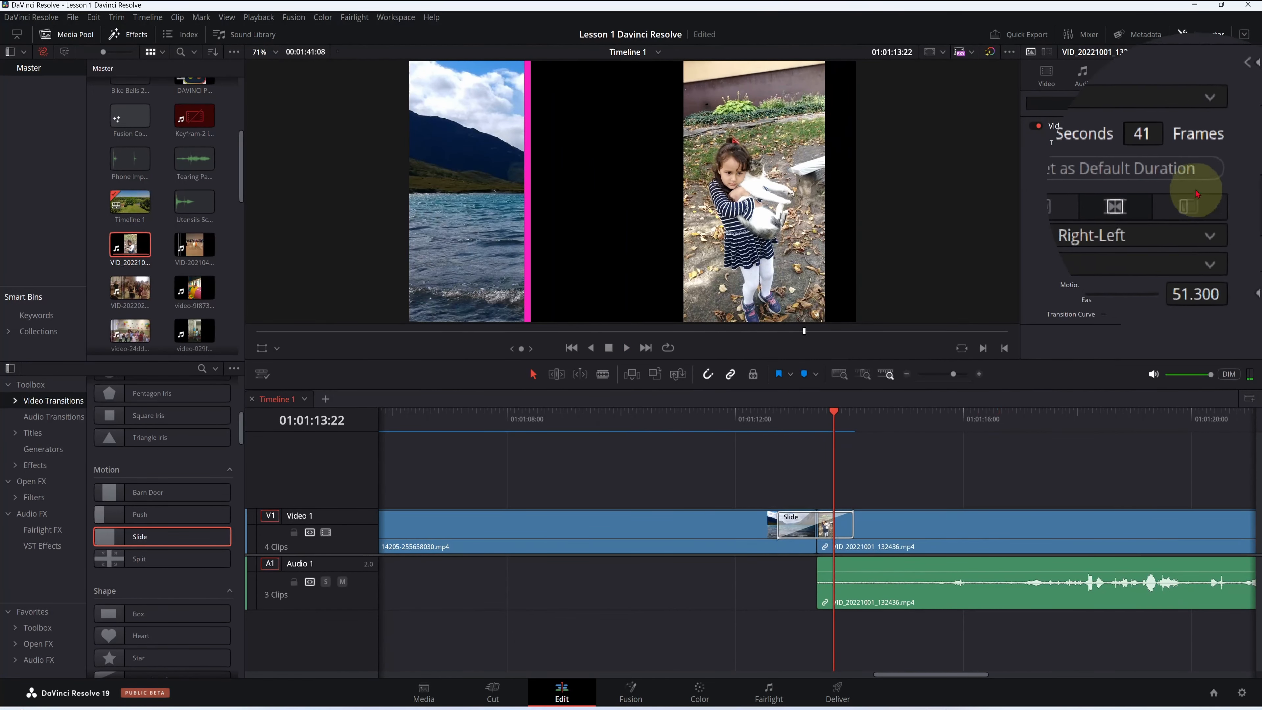
click(1160, 212)
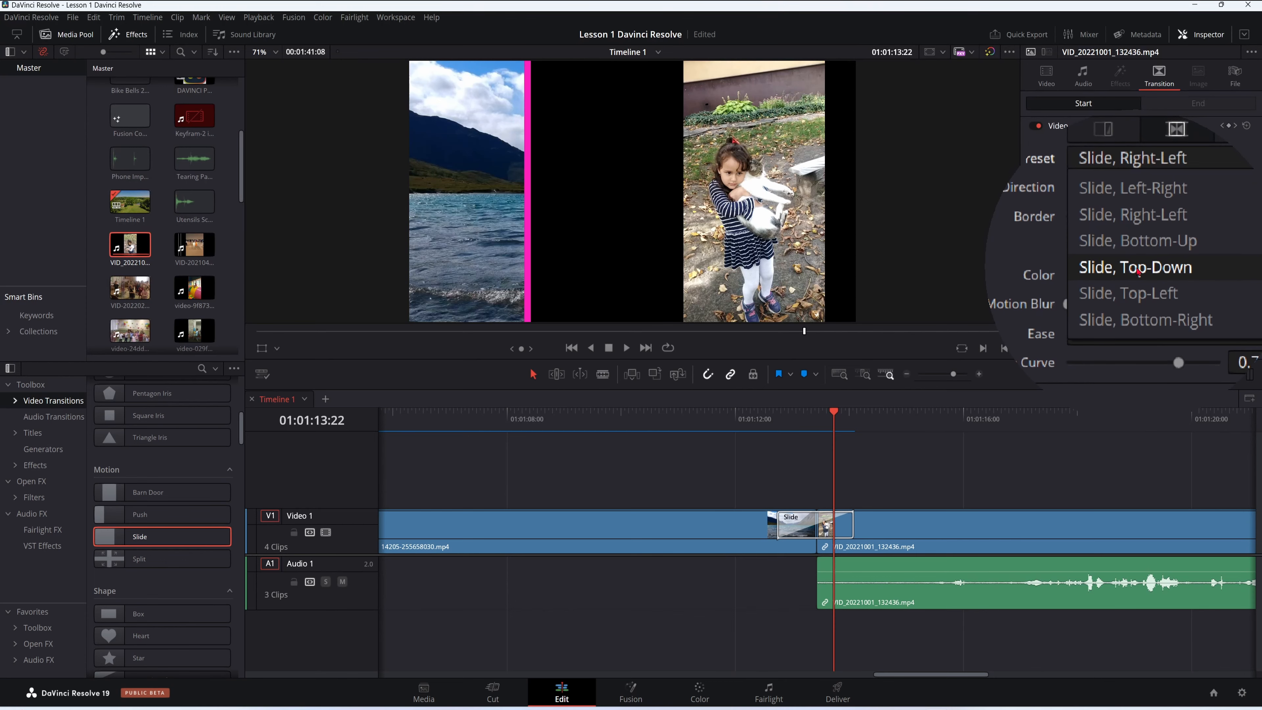
click(1138, 271)
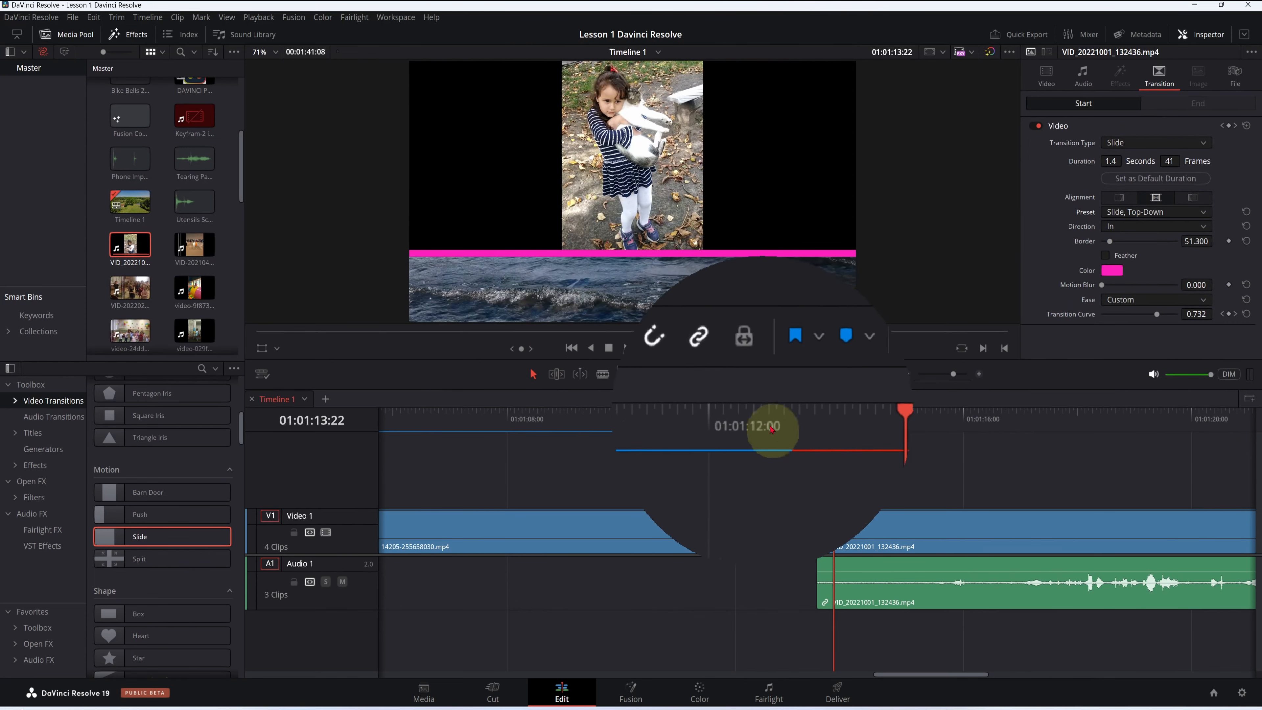
drag(833, 420, 792, 424)
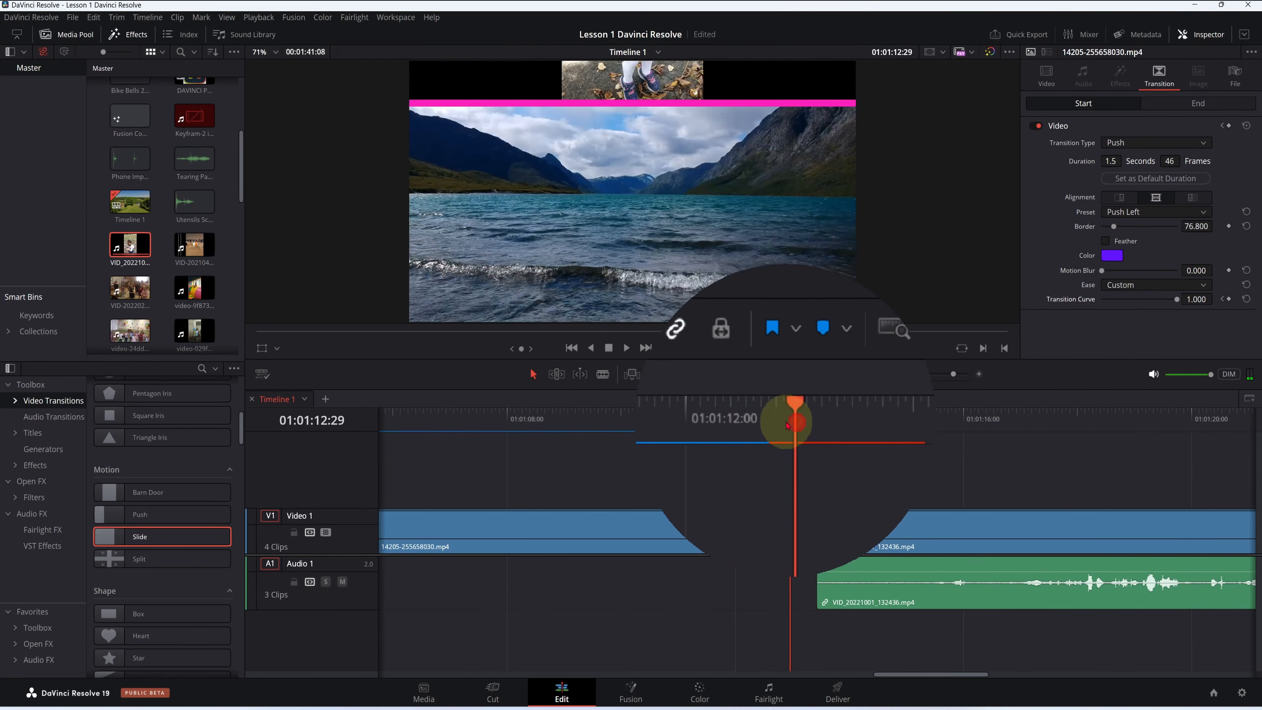
key(space)
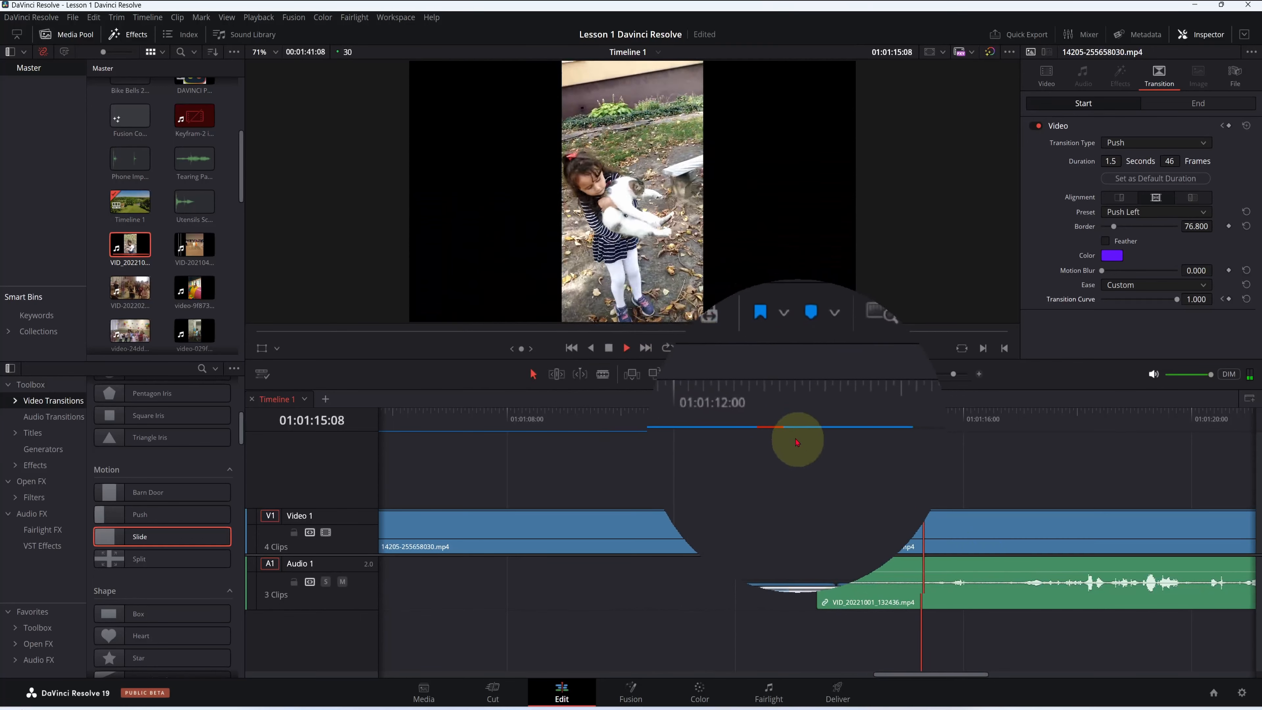
key(space)
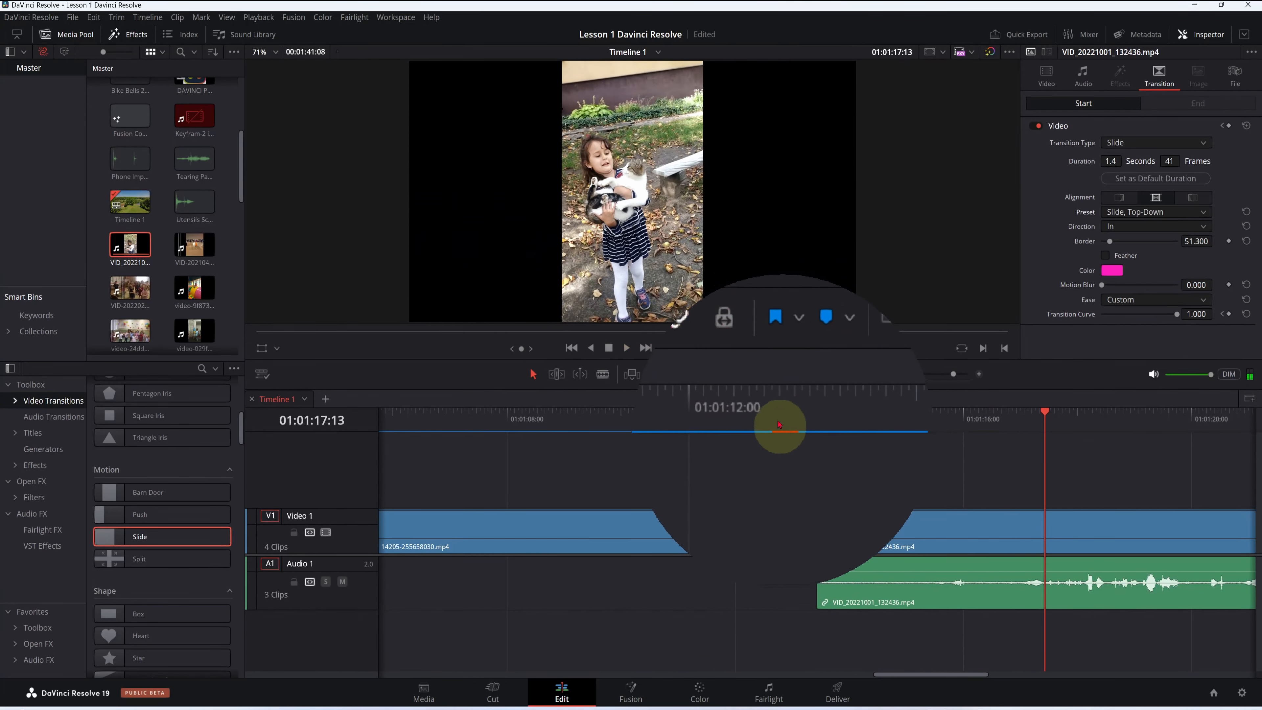
Step: Set the preset to Slide, Left-Right at the cut, play the transition and return the playhead to 01:01:13:17
drag(1038, 417, 816, 417)
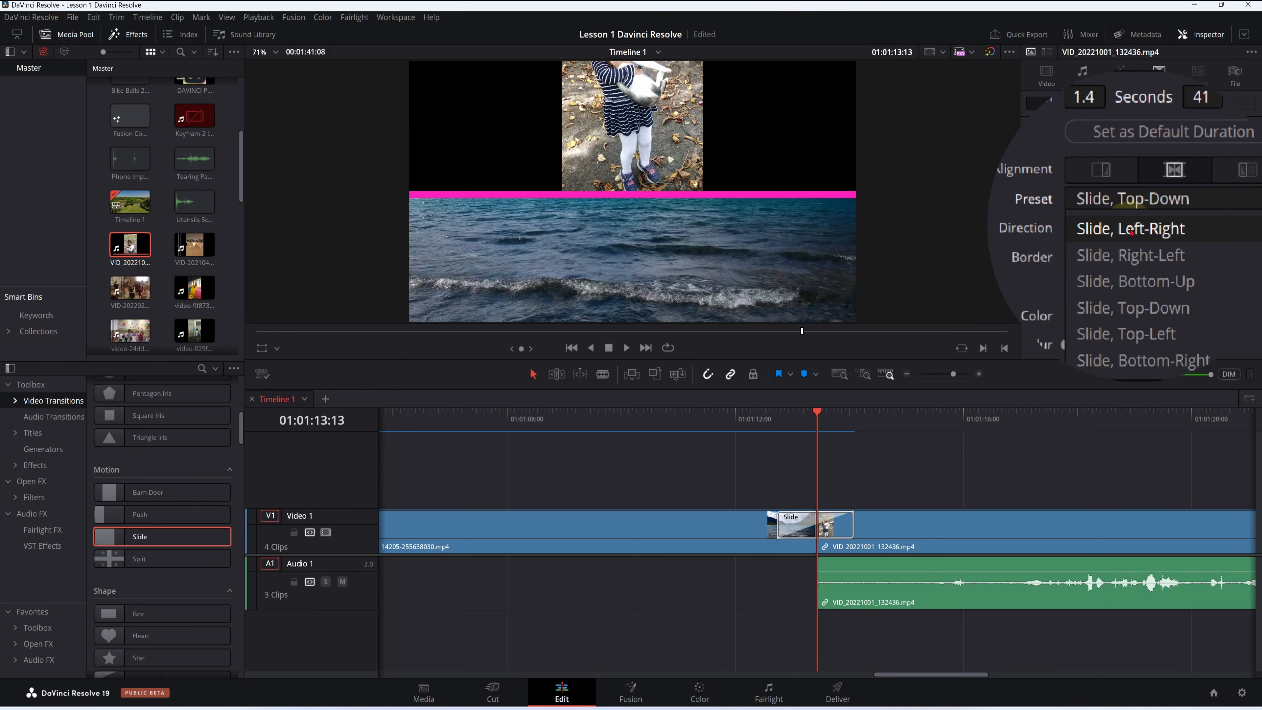
click(1131, 231)
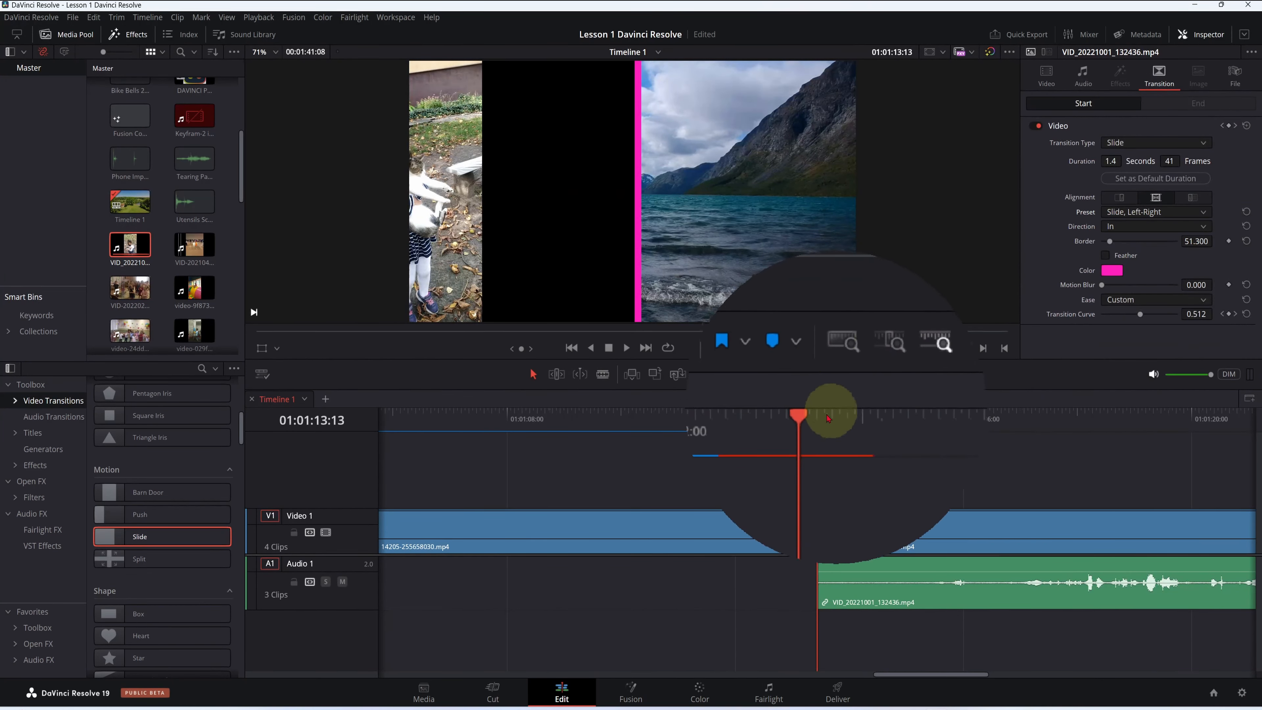
drag(818, 420, 807, 417)
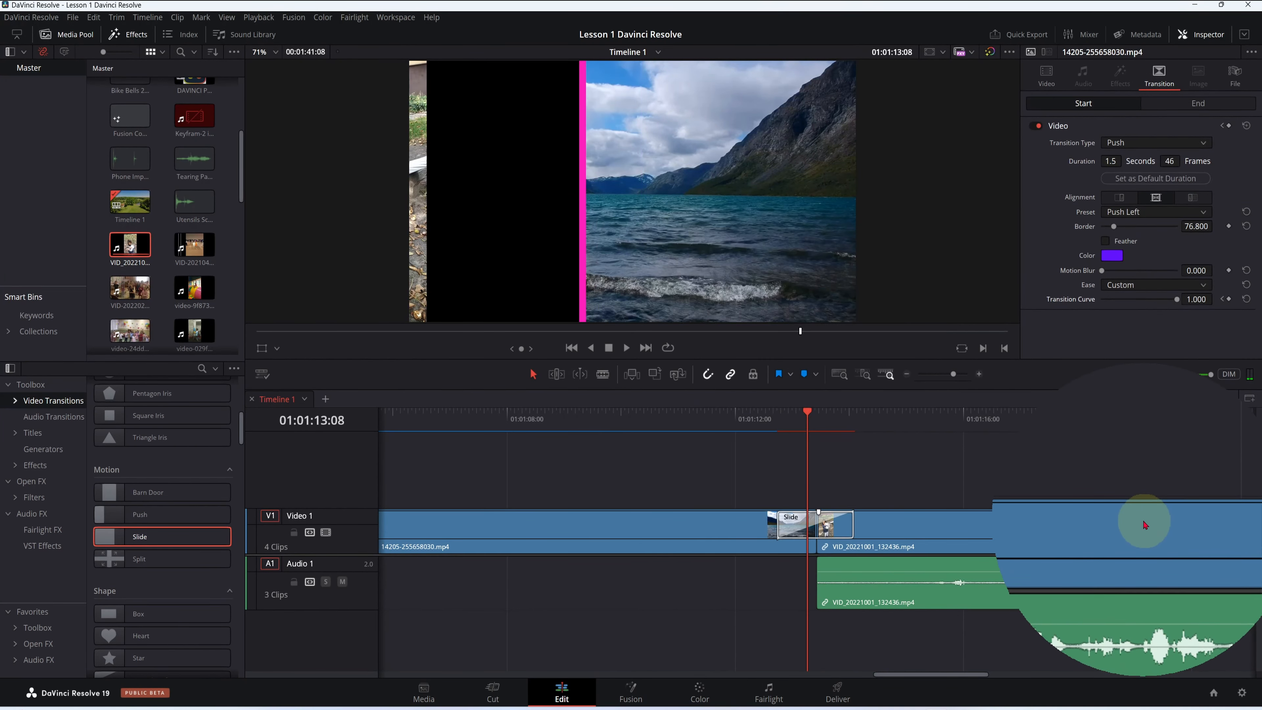
key(space)
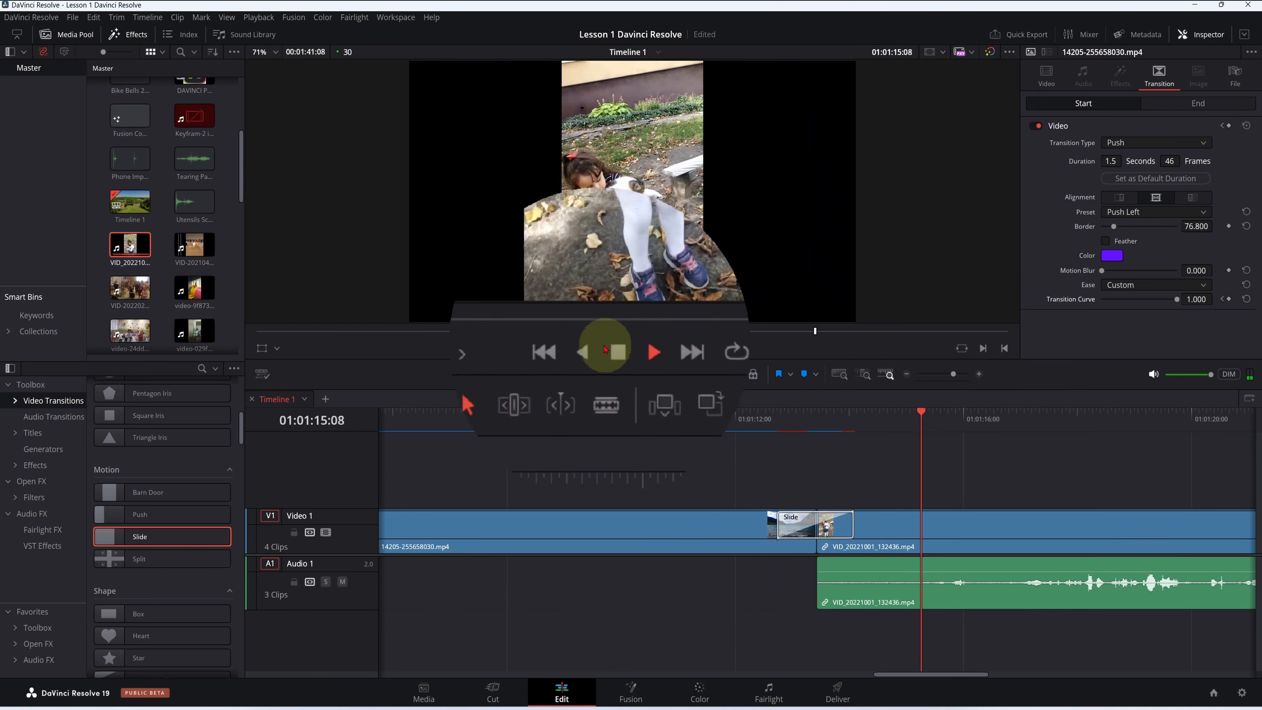
click(605, 349)
drag(946, 414, 824, 418)
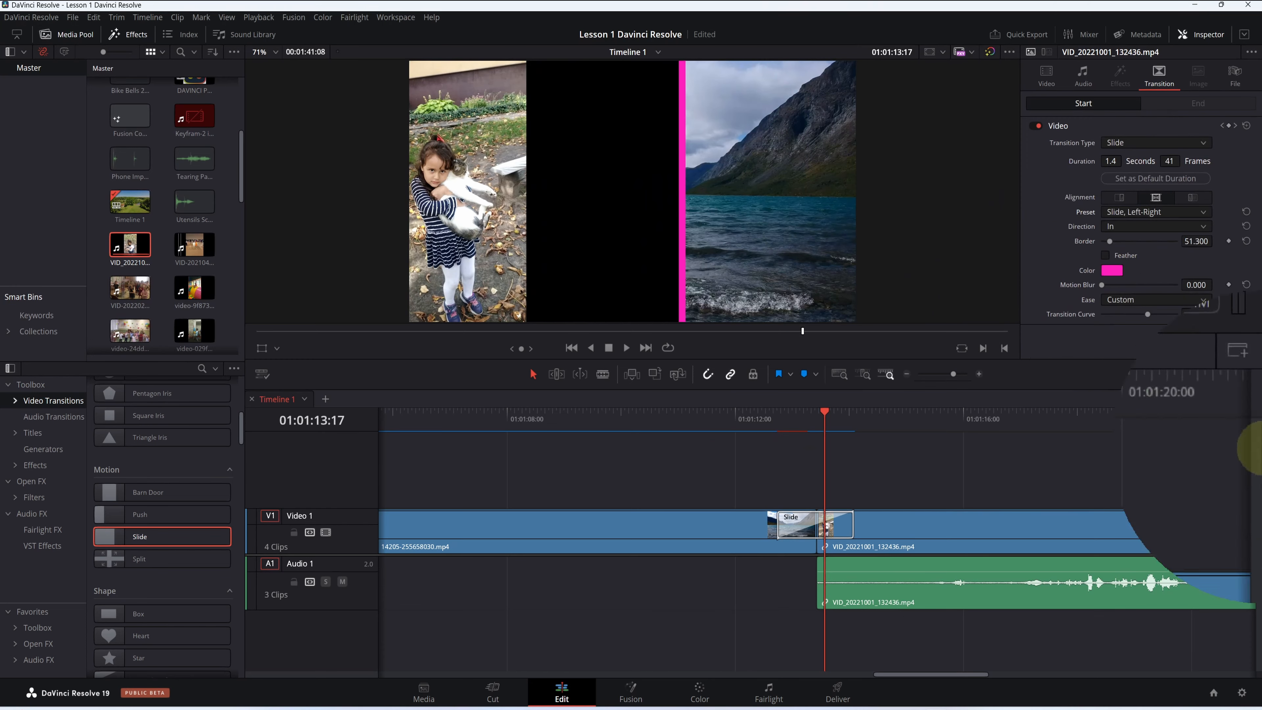
scroll(911, 465, down, 5)
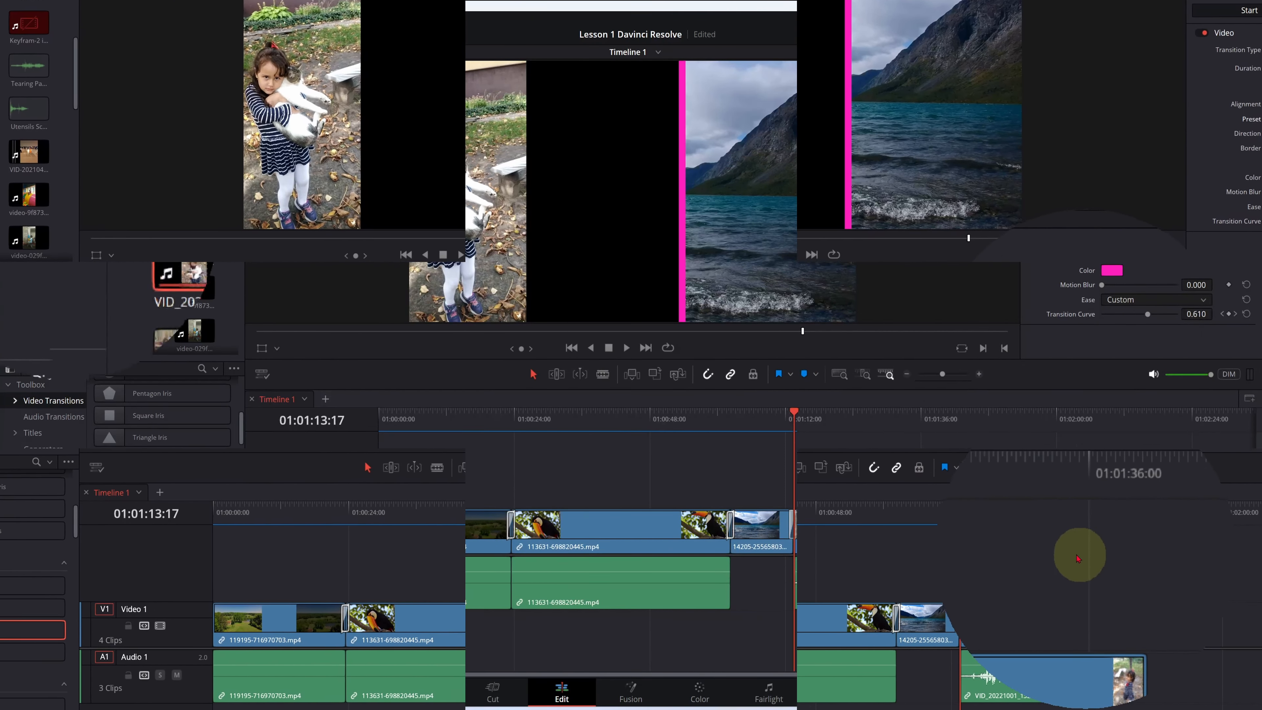
scroll(168, 212, down, 6)
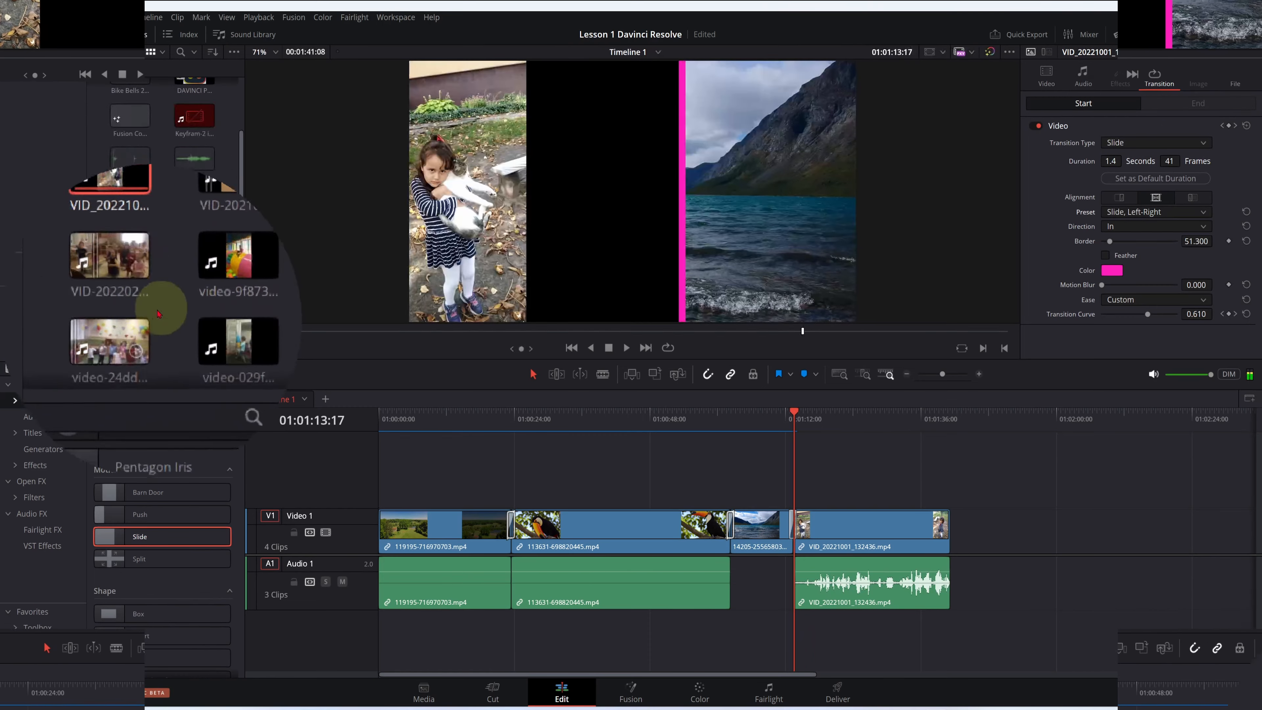
scroll(168, 213, up, 3)
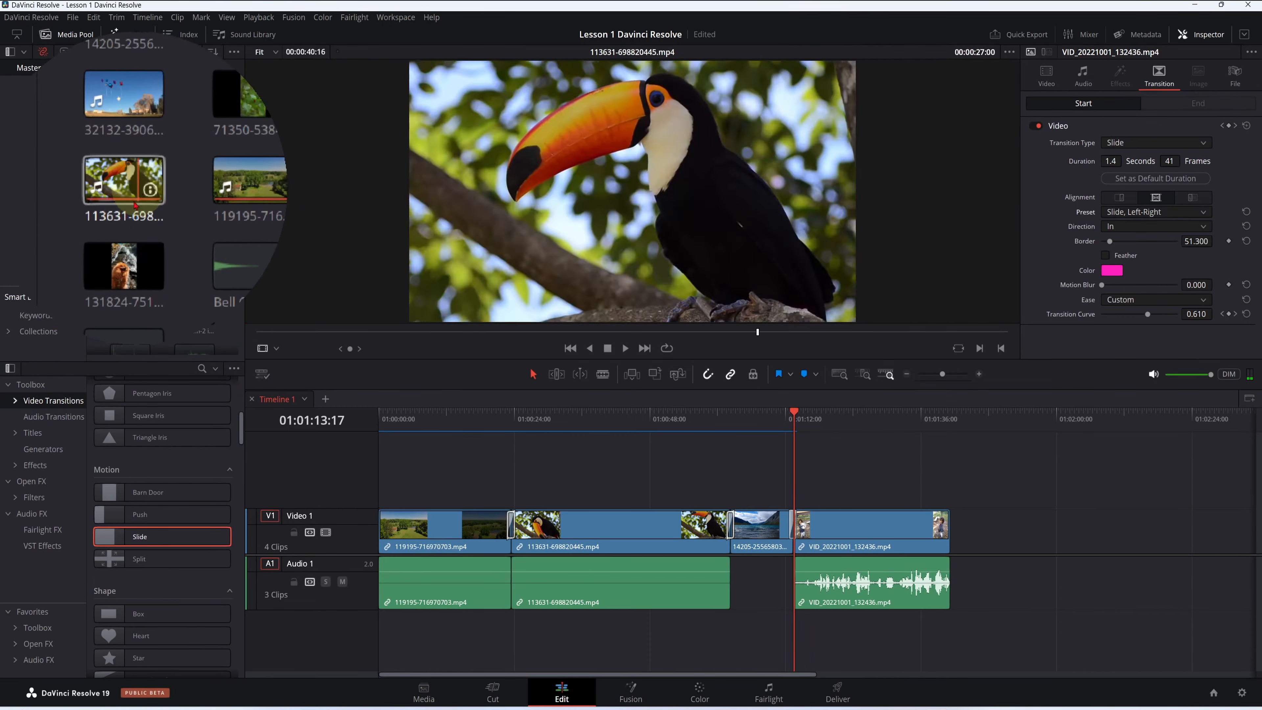
click(133, 228)
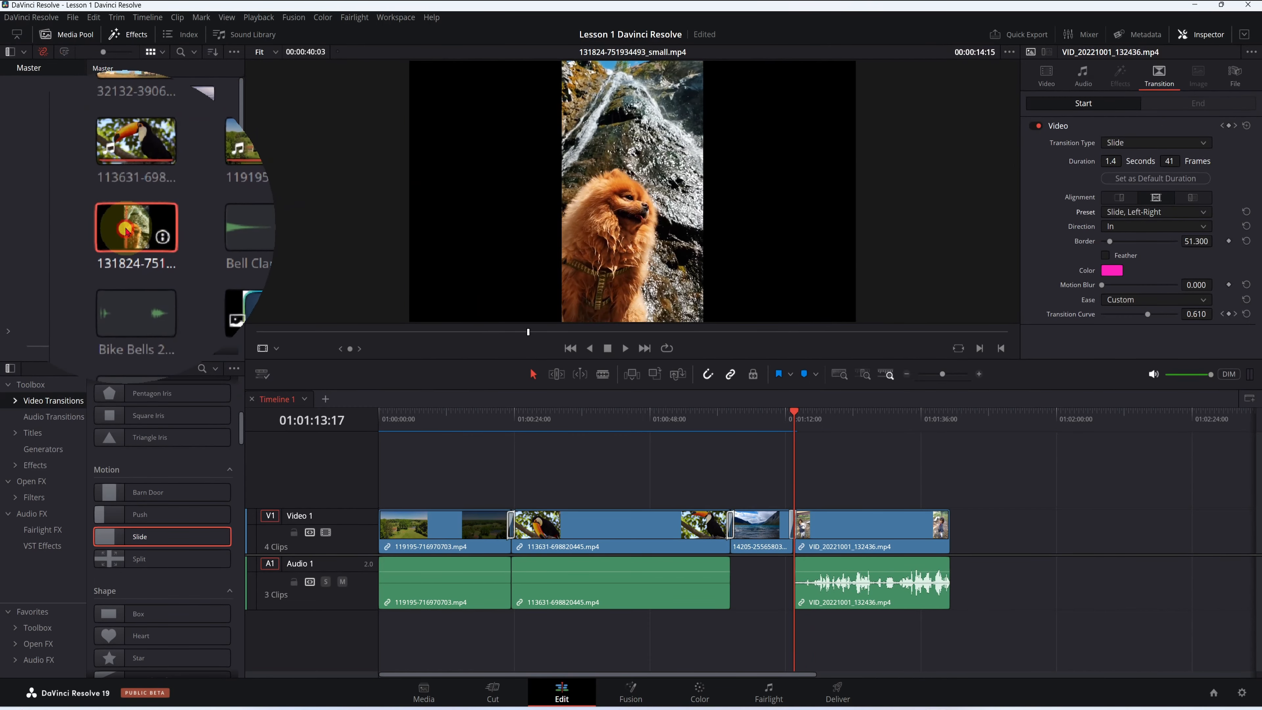
drag(134, 229, 963, 527)
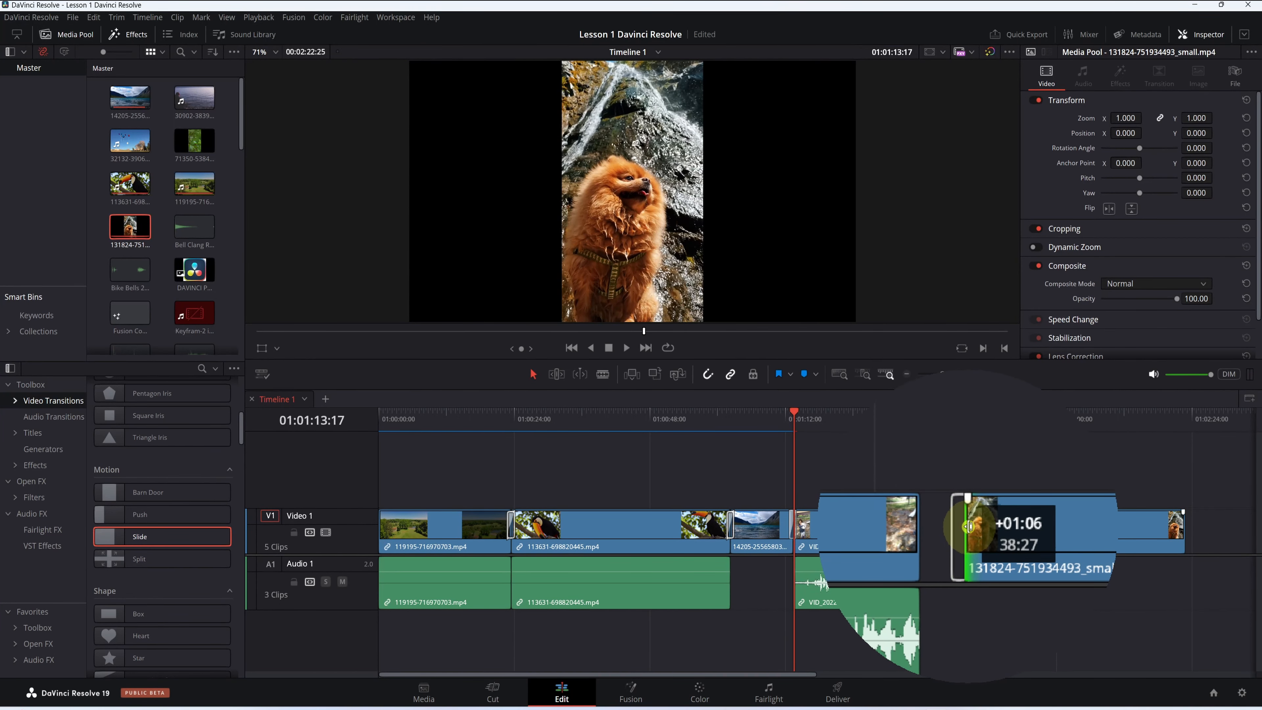
drag(969, 527, 980, 526)
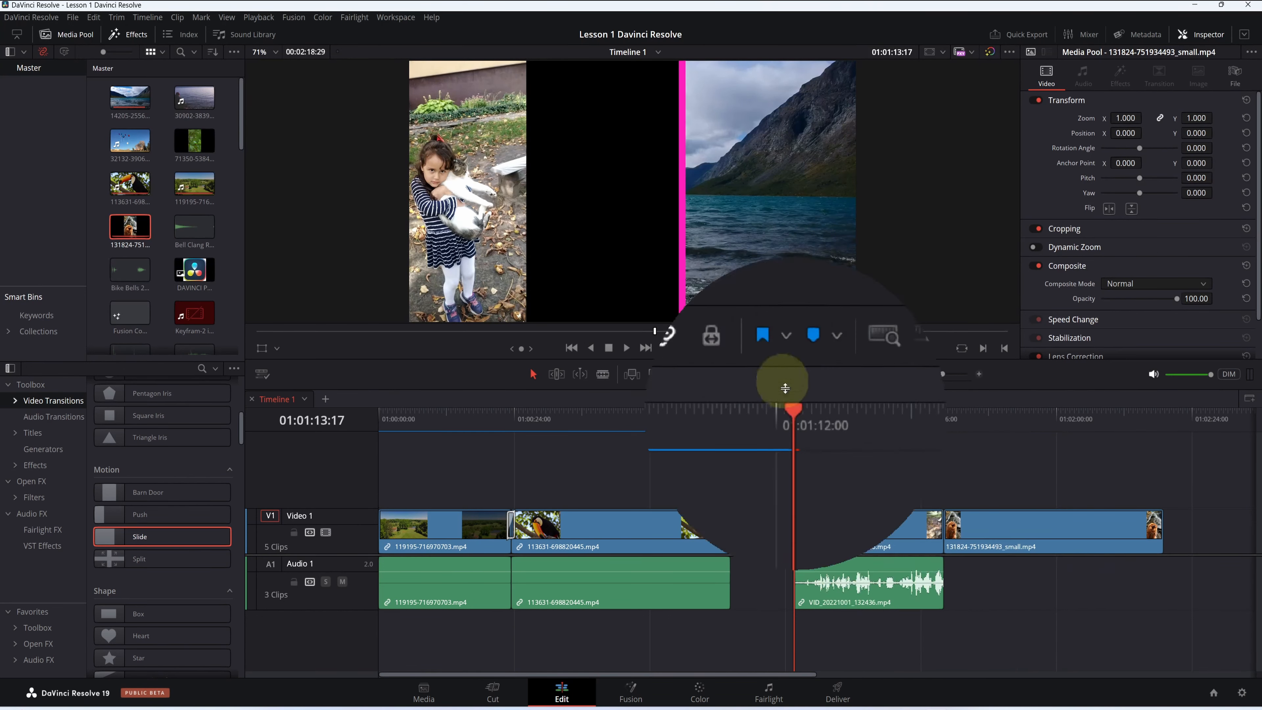
drag(793, 419, 942, 443)
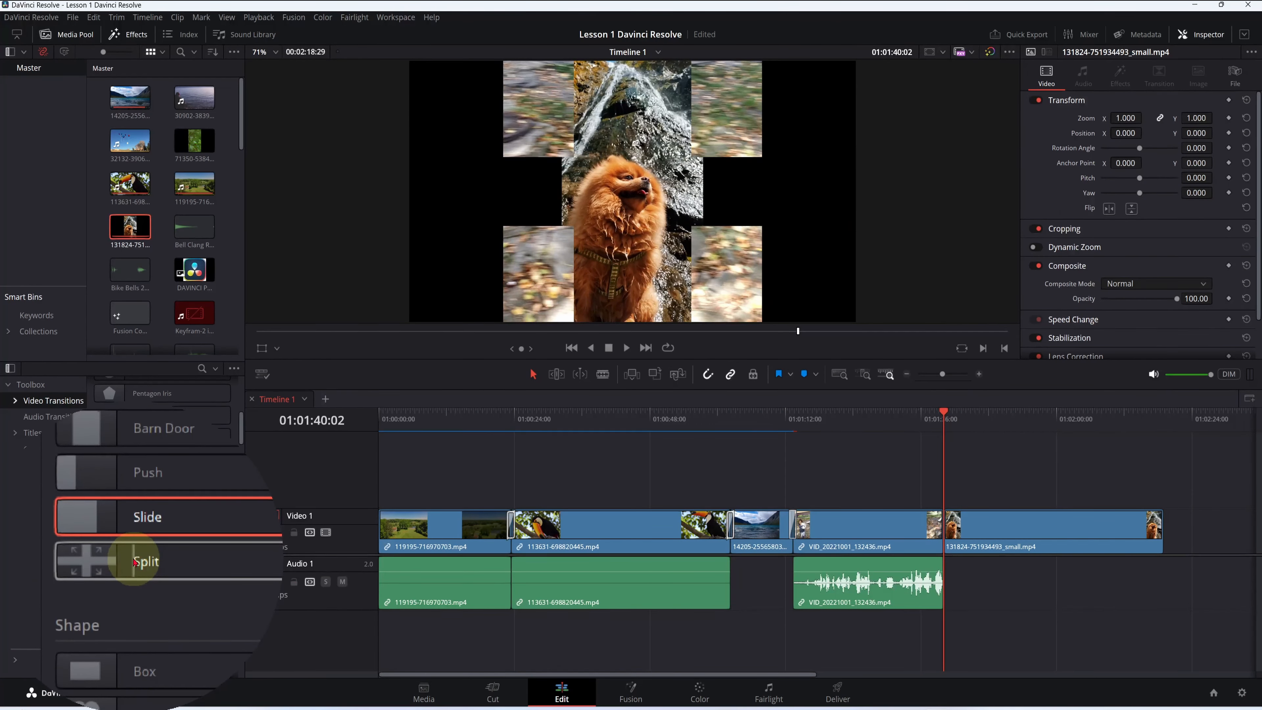
drag(944, 418, 930, 420)
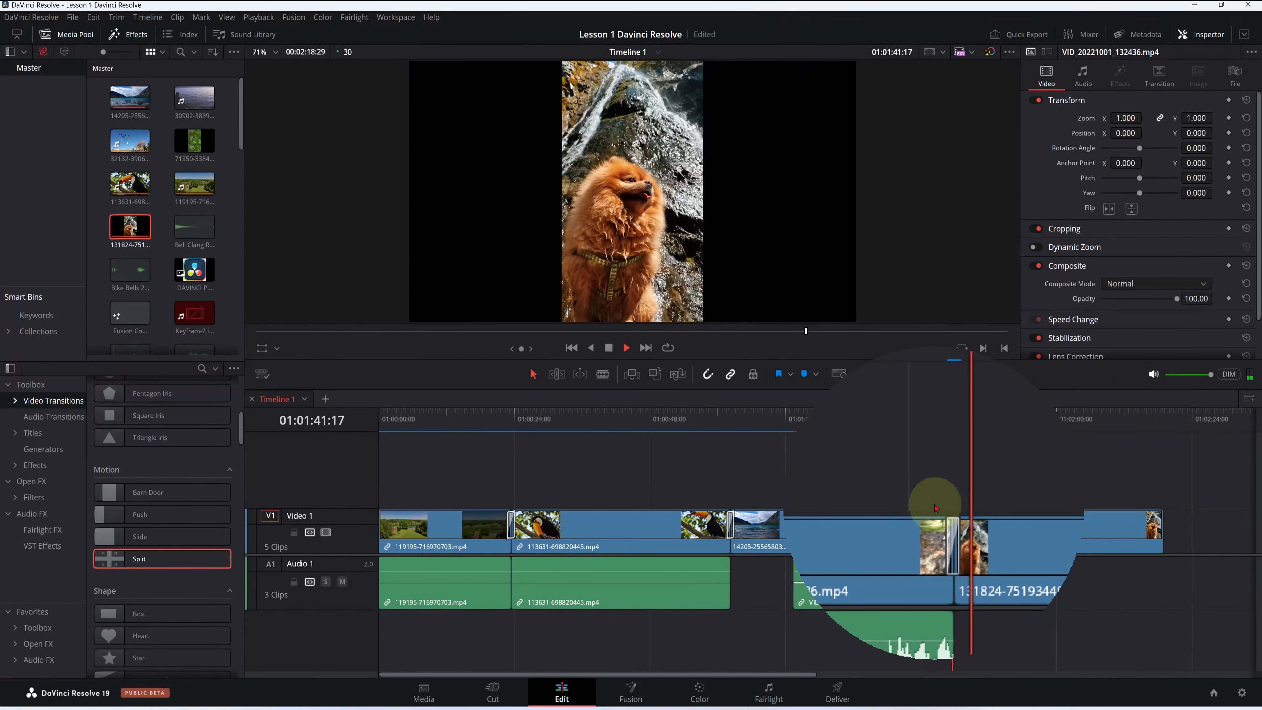
key(space)
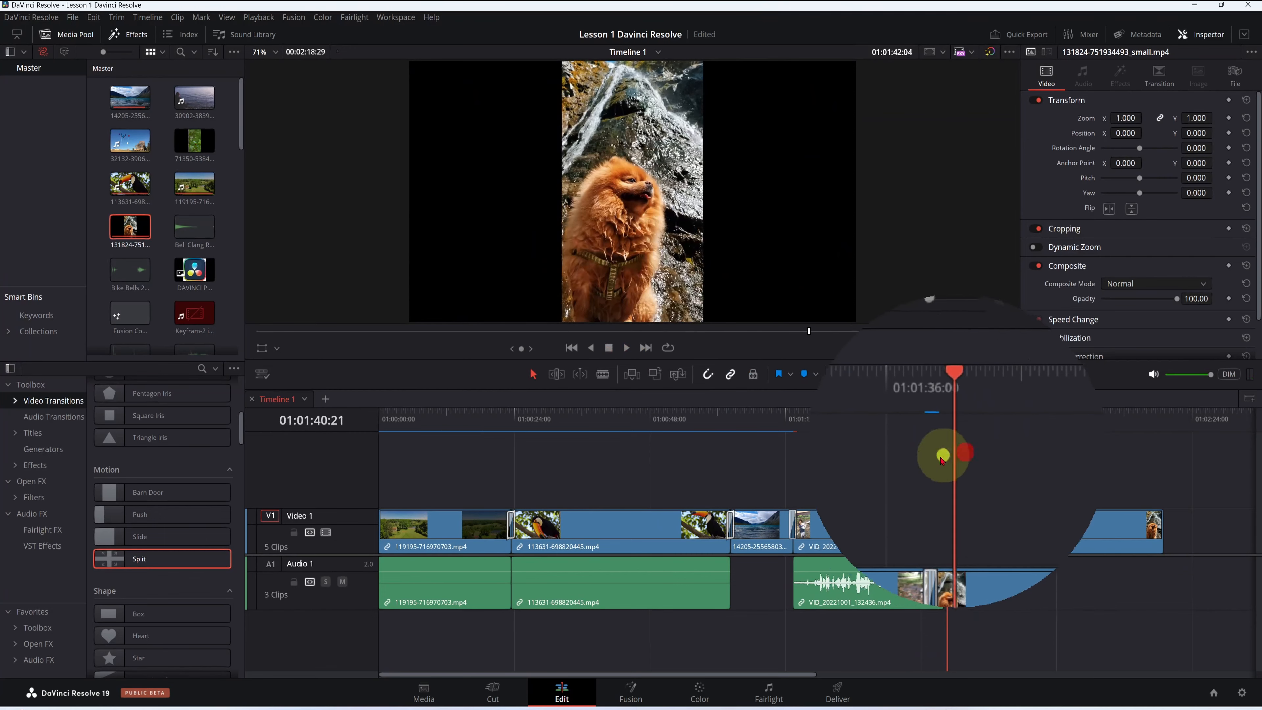
click(942, 457)
key(space)
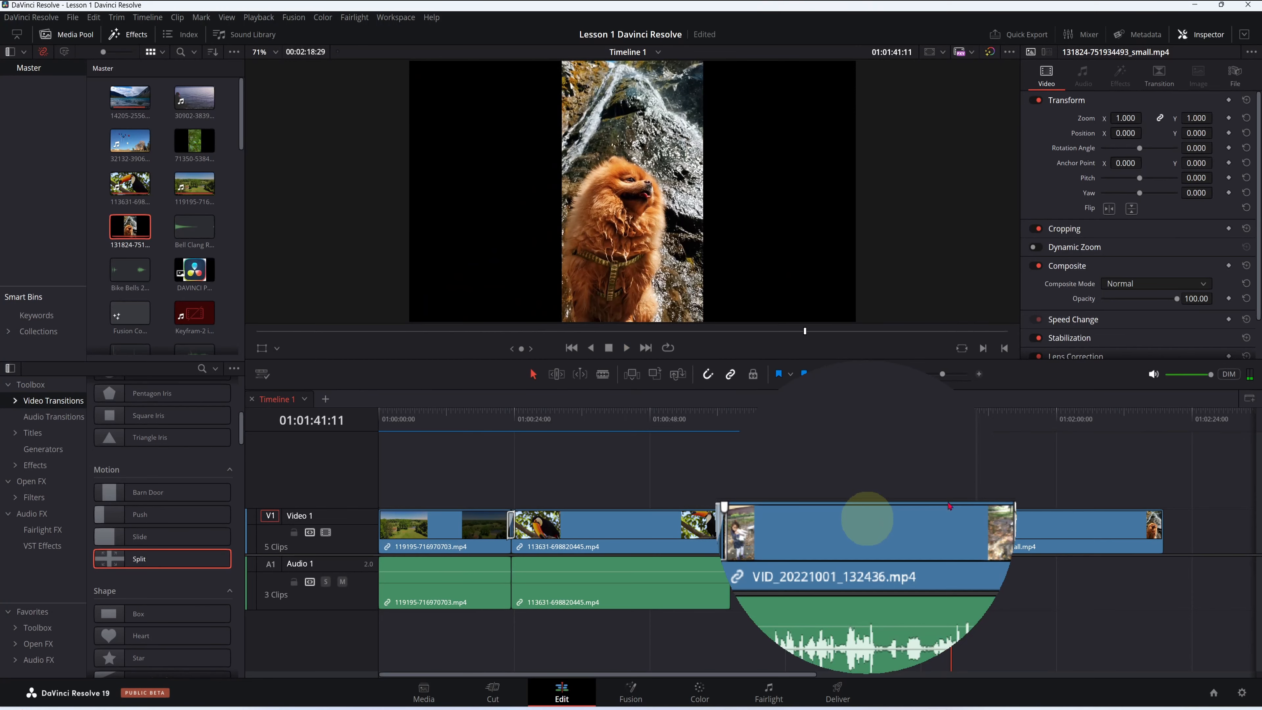
Step: Return the playhead to the cut, try both one-sided alignments for the Split transition and center it on the cut
drag(925, 426, 944, 475)
scroll(935, 475, up, 4)
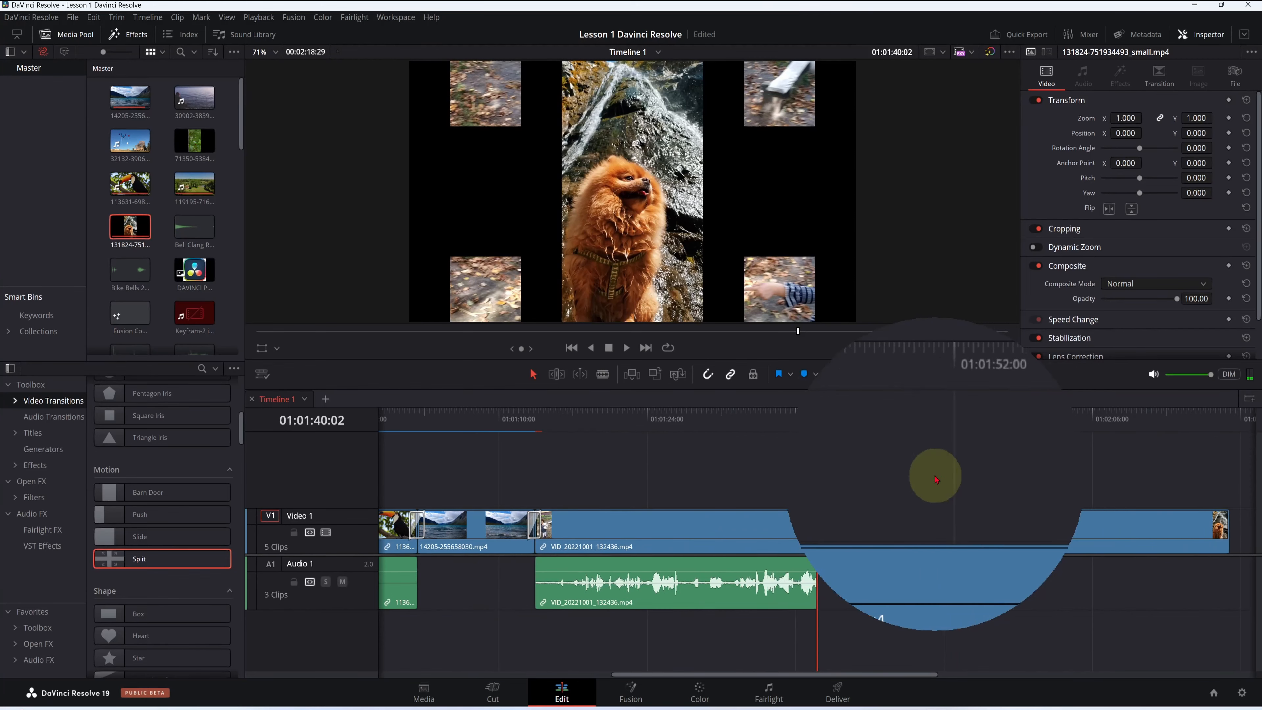
scroll(823, 513, up, 3)
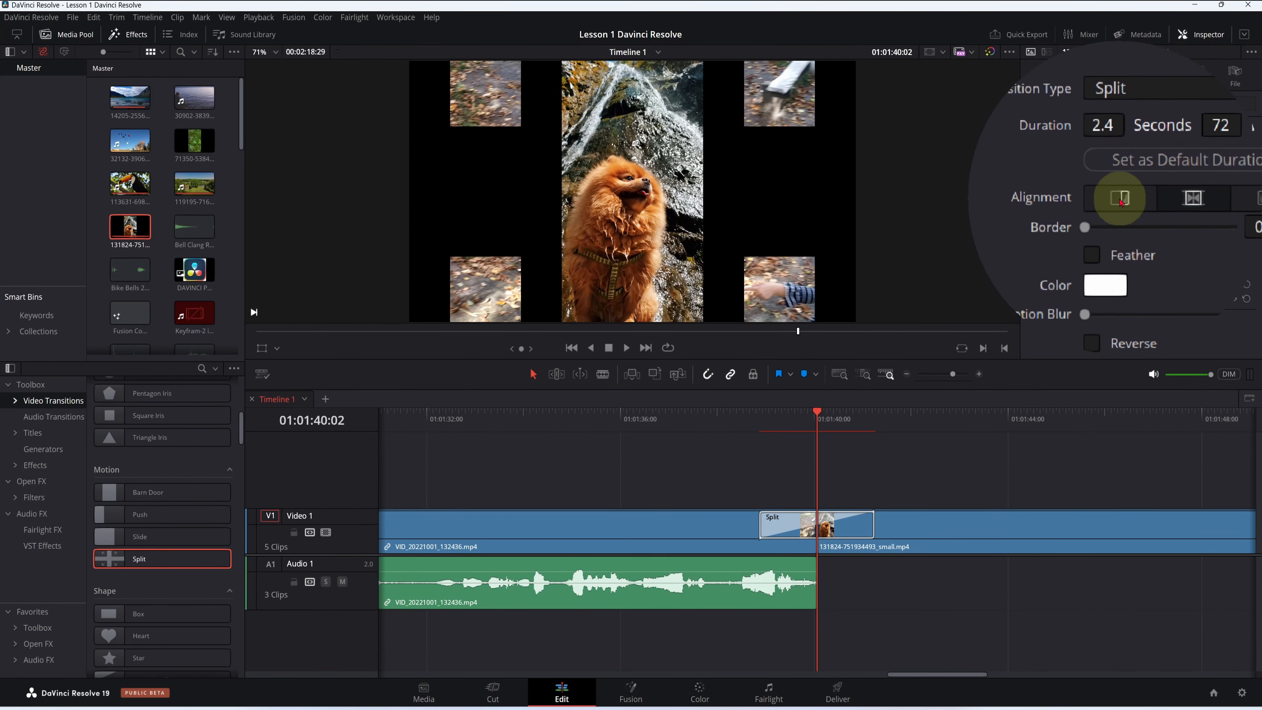
click(1119, 199)
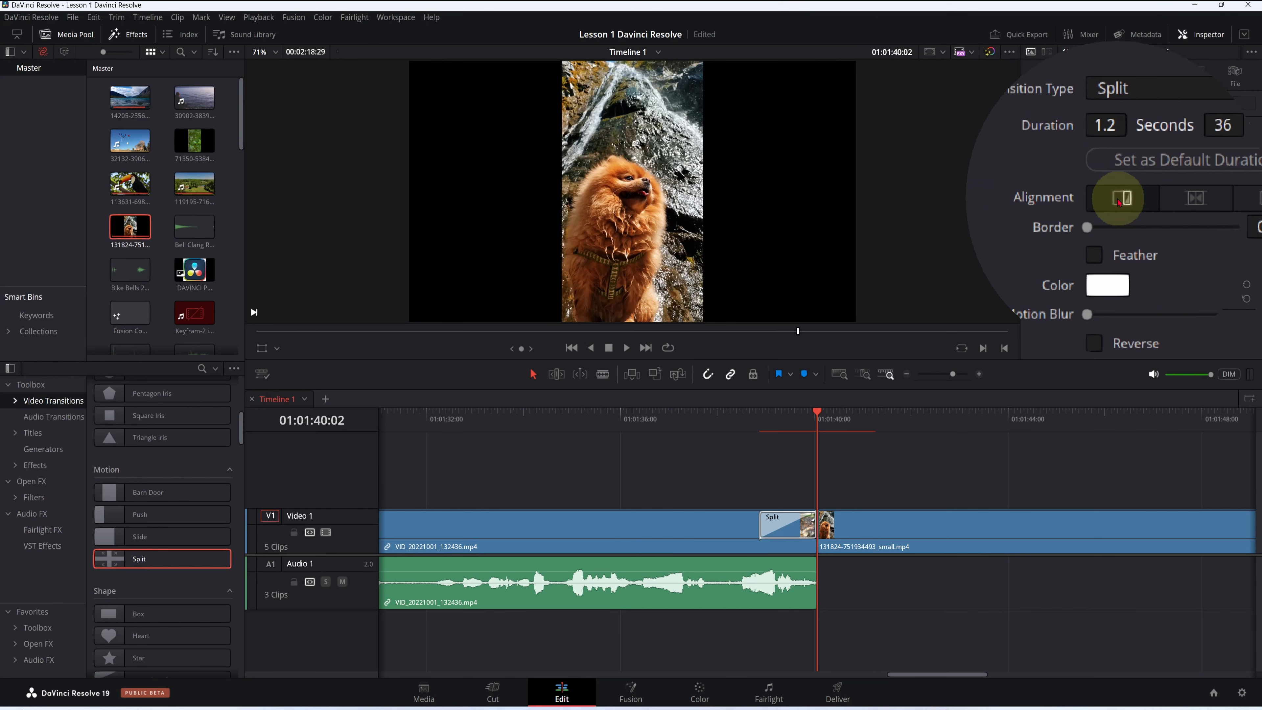
click(1195, 197)
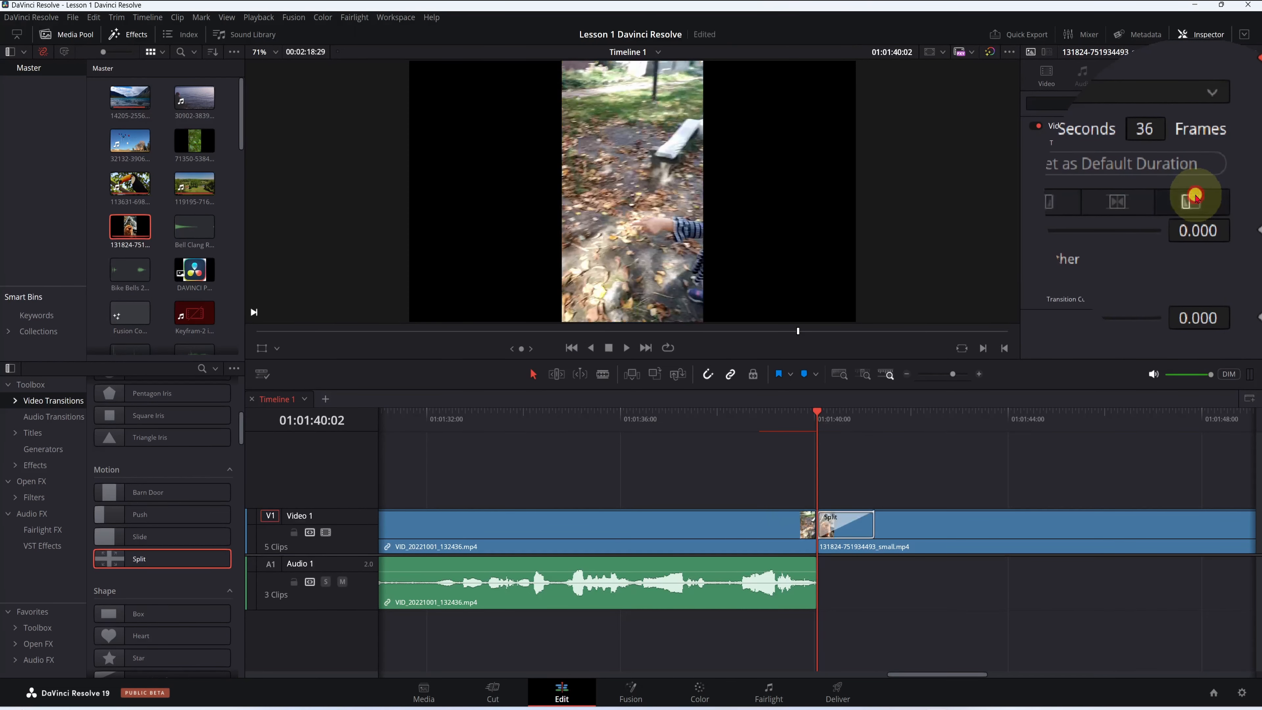
click(1125, 202)
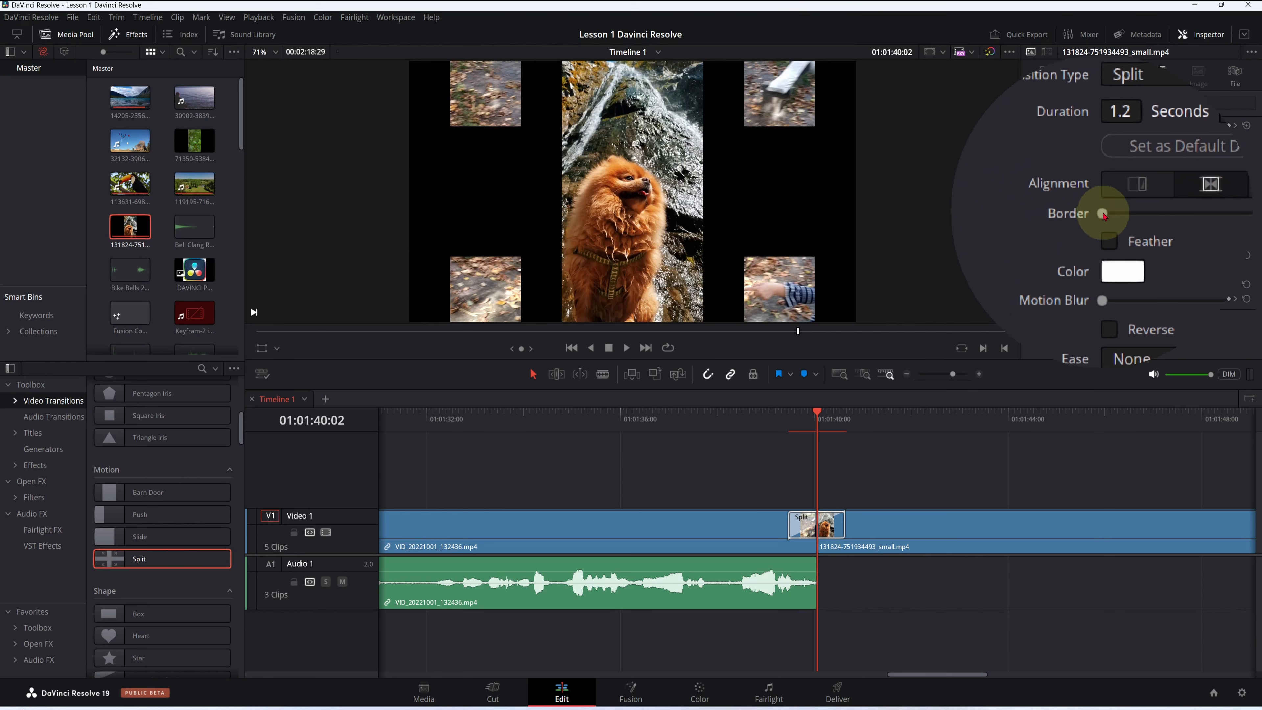
Step: Give the Split transition a border of 24.960 in yellow, #ffff00
drag(1102, 215, 1106, 215)
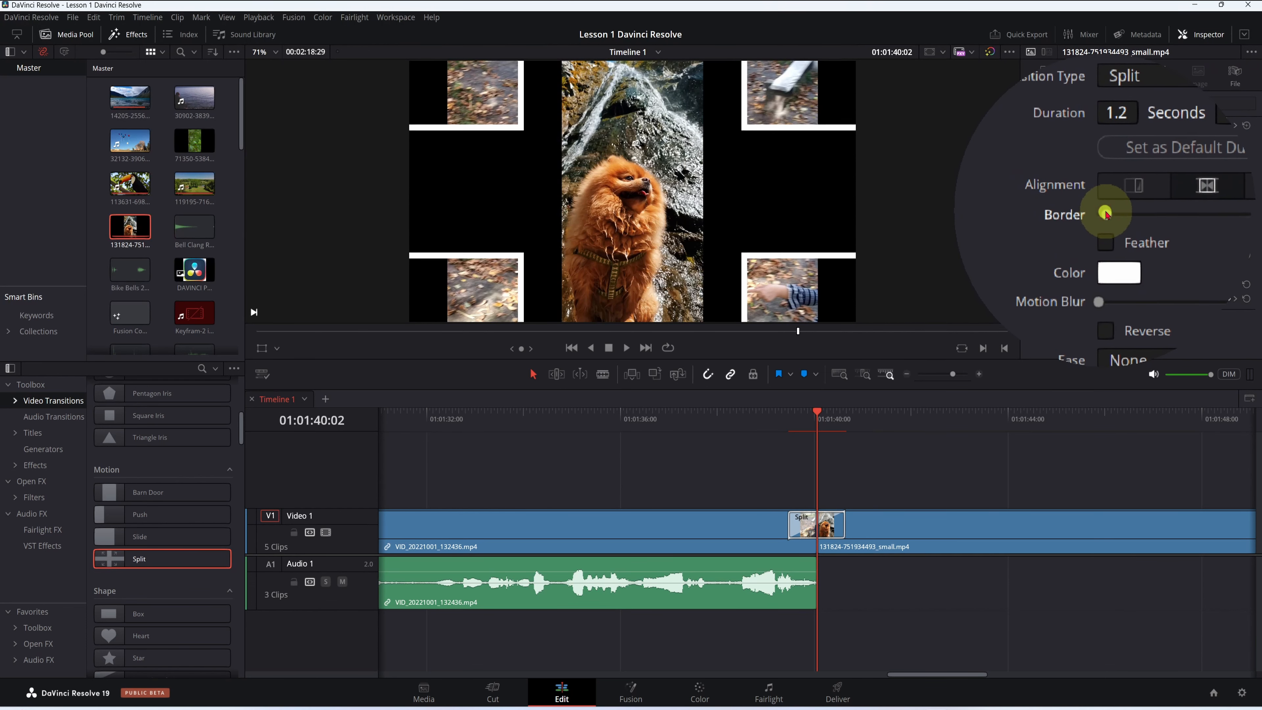
click(1111, 240)
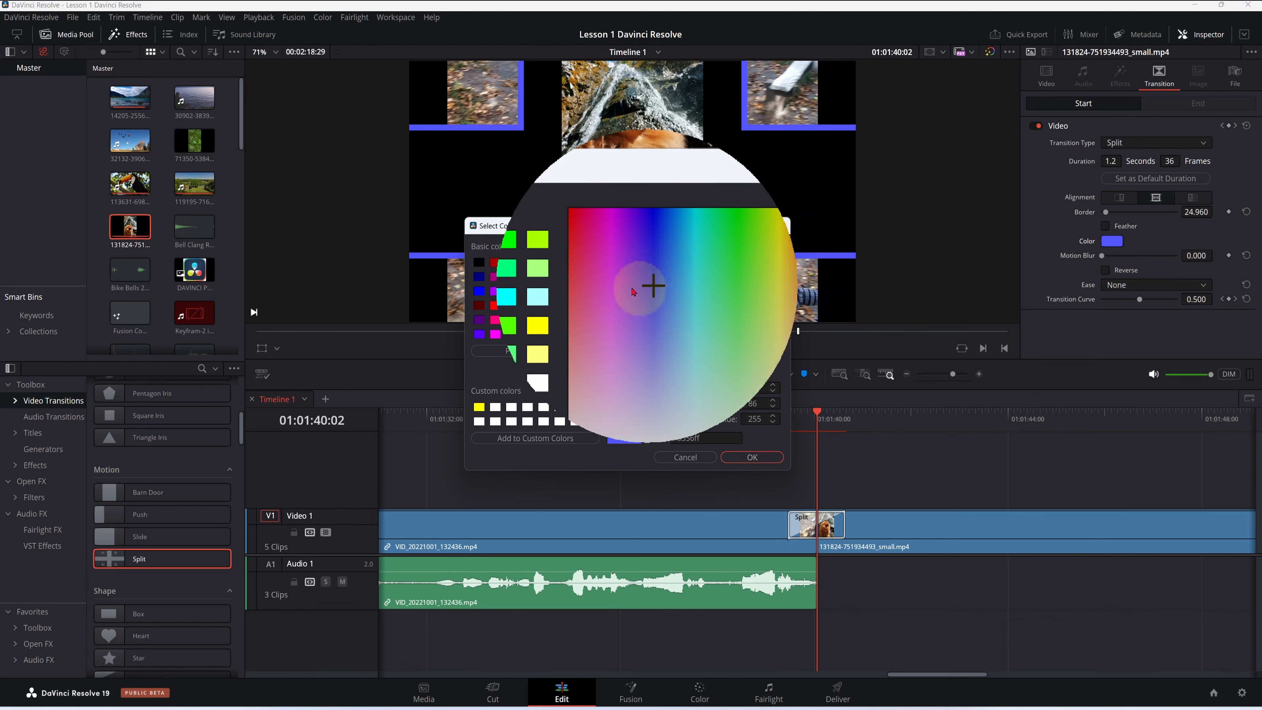
click(591, 308)
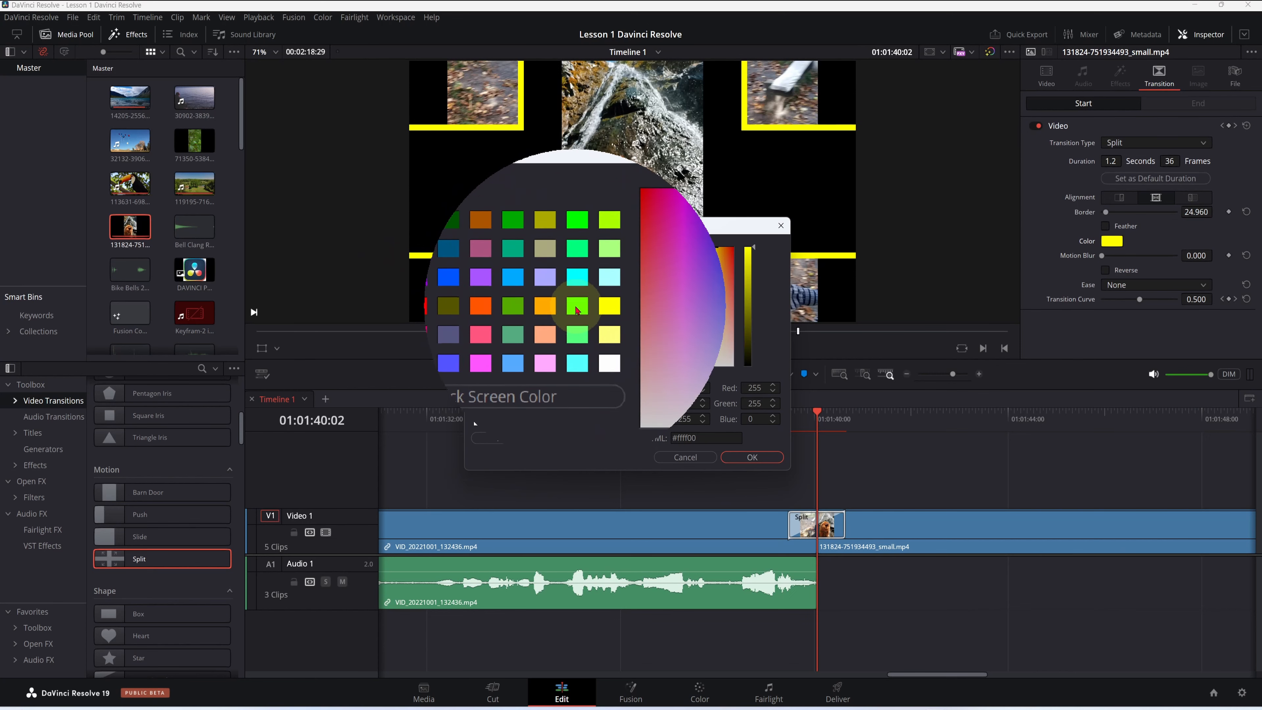
click(592, 305)
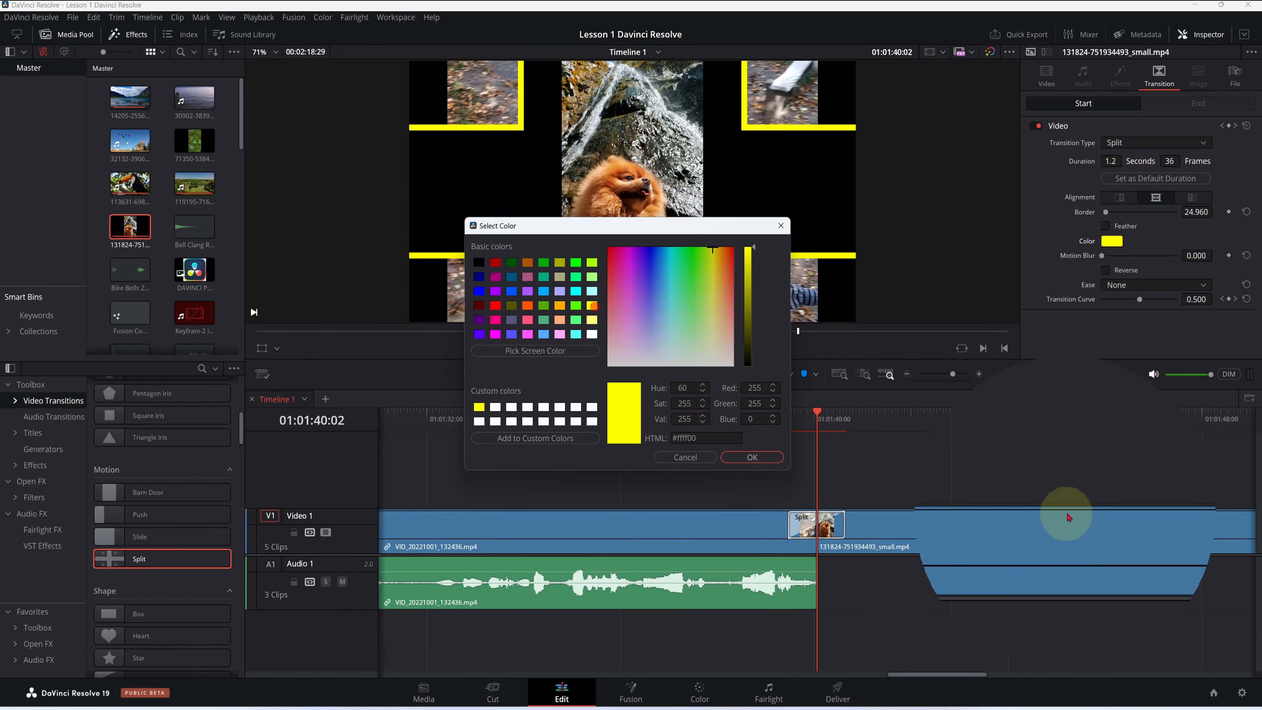
click(752, 455)
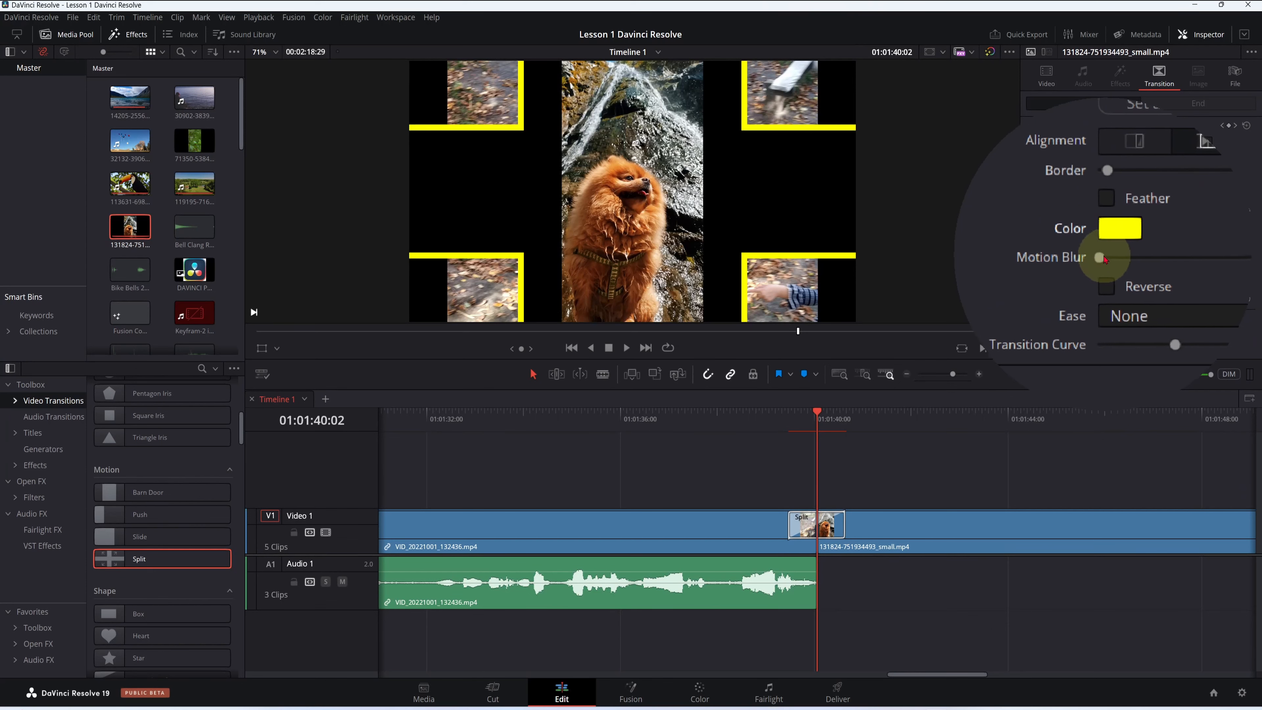
Step: Set the Split transition's motion blur to 0.099 and play the transition from its beginning
drag(1103, 257, 1129, 259)
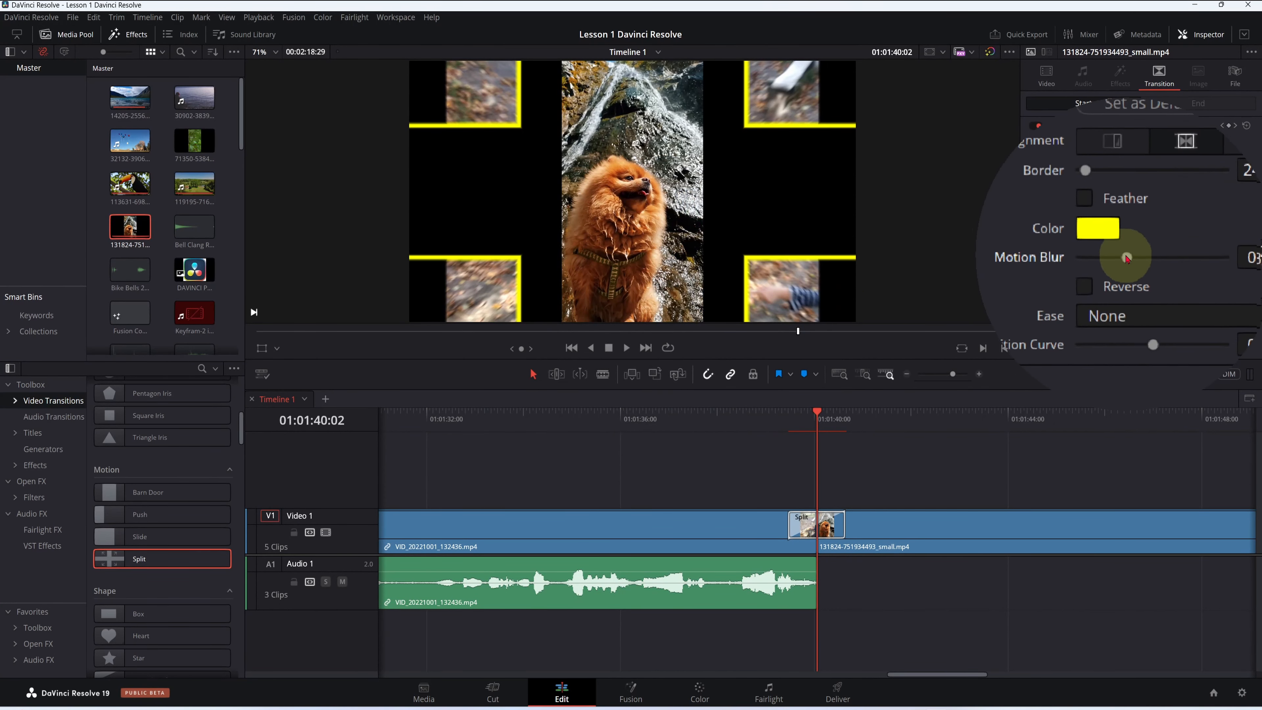
drag(1123, 258, 1099, 258)
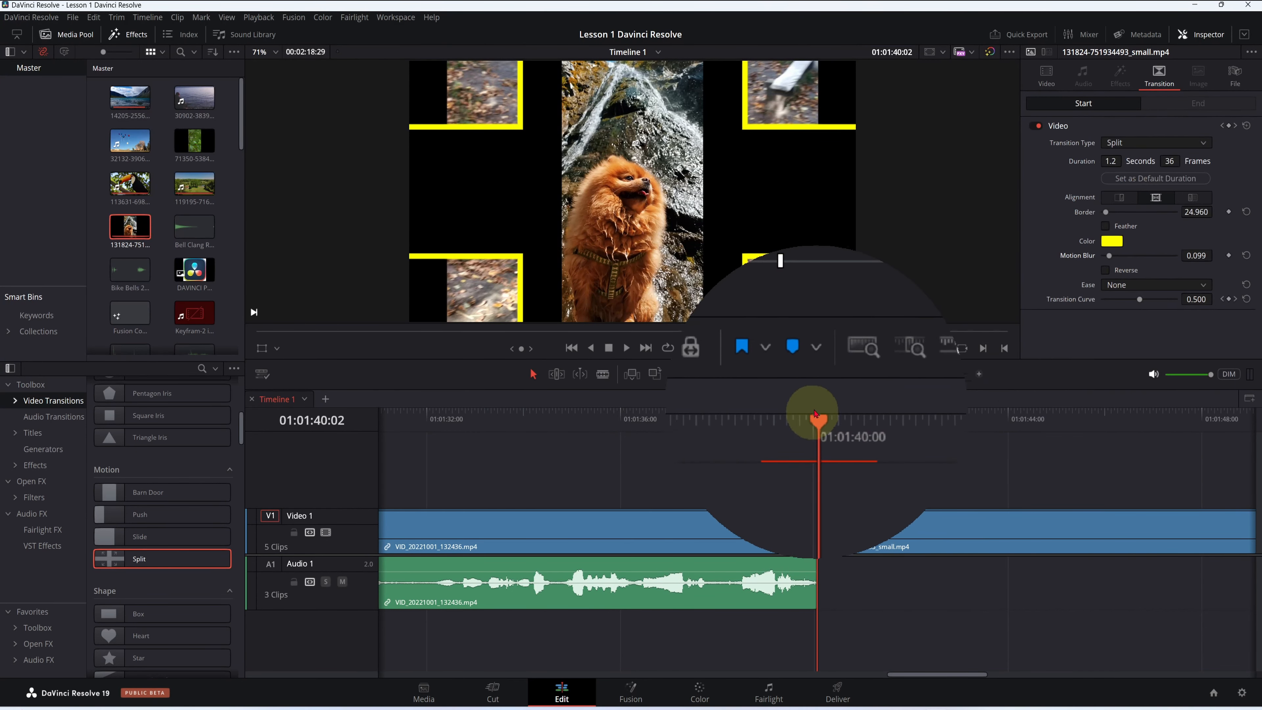
drag(816, 417, 789, 416)
key(space)
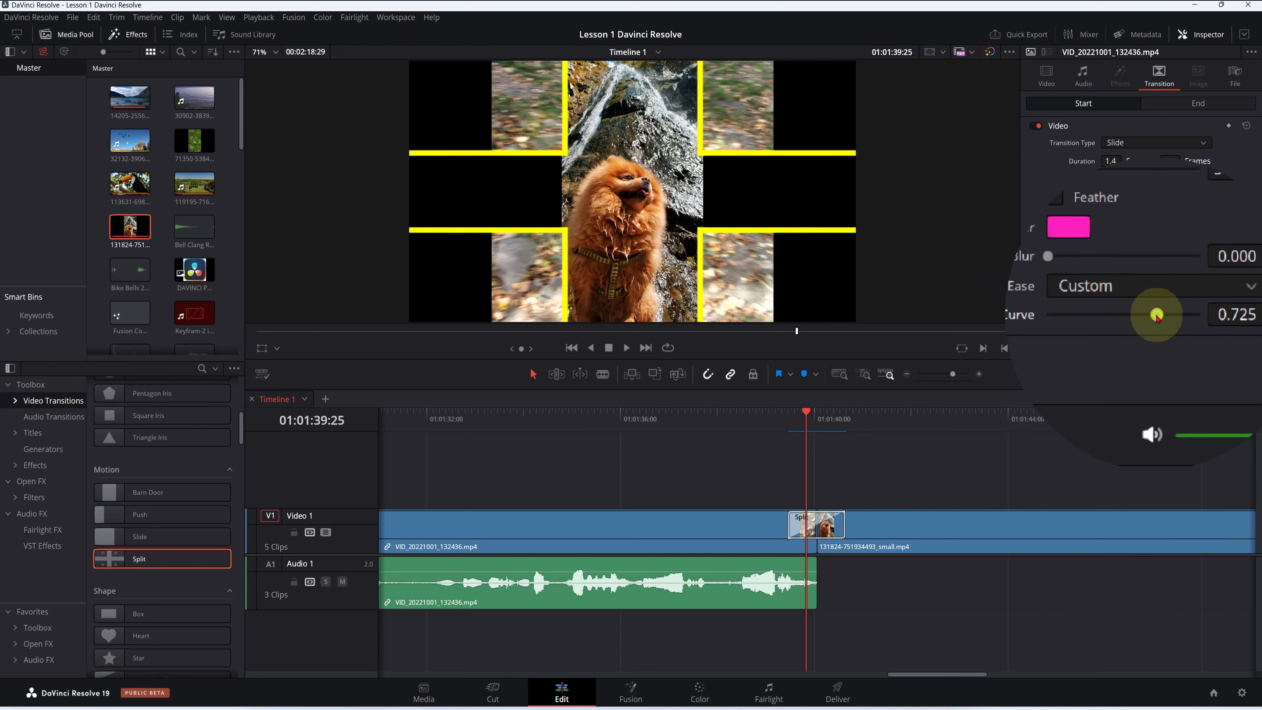
Step: Set the Slide transition's curve to 0.573, try the Slide, Right-Left preset and switch to Slide, Bottom-Up
drag(1156, 317, 1111, 316)
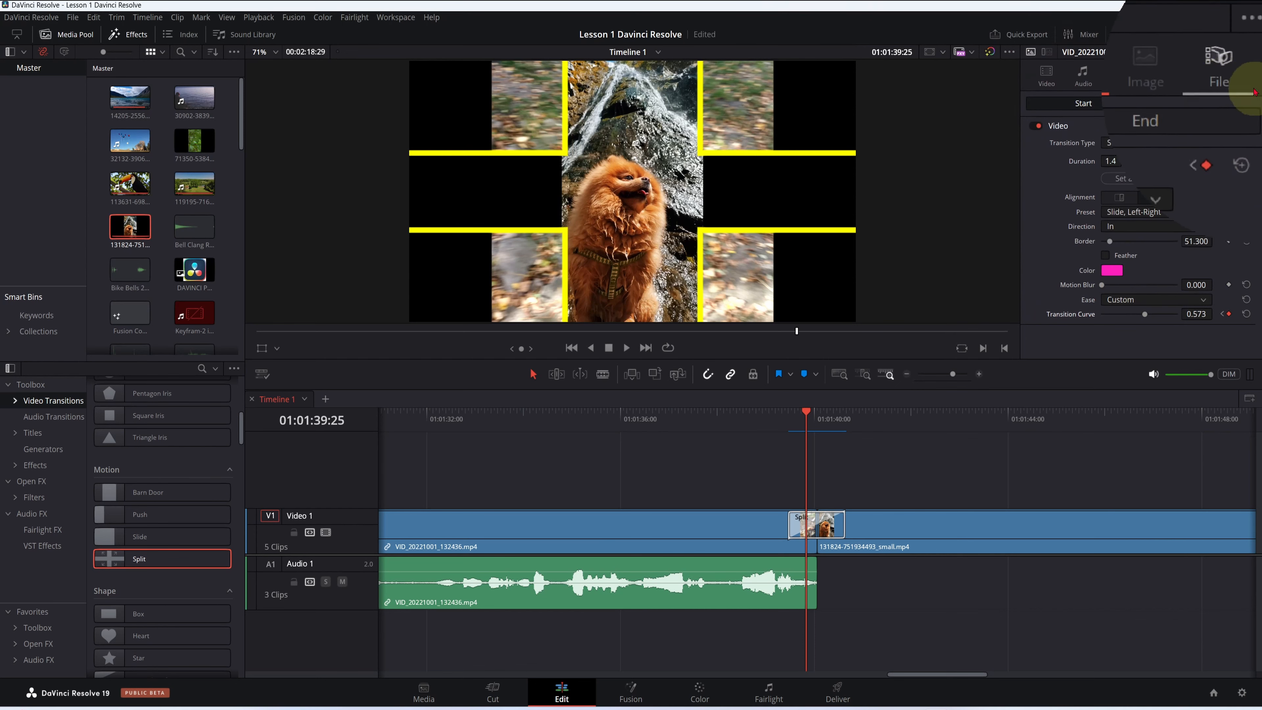
click(1176, 230)
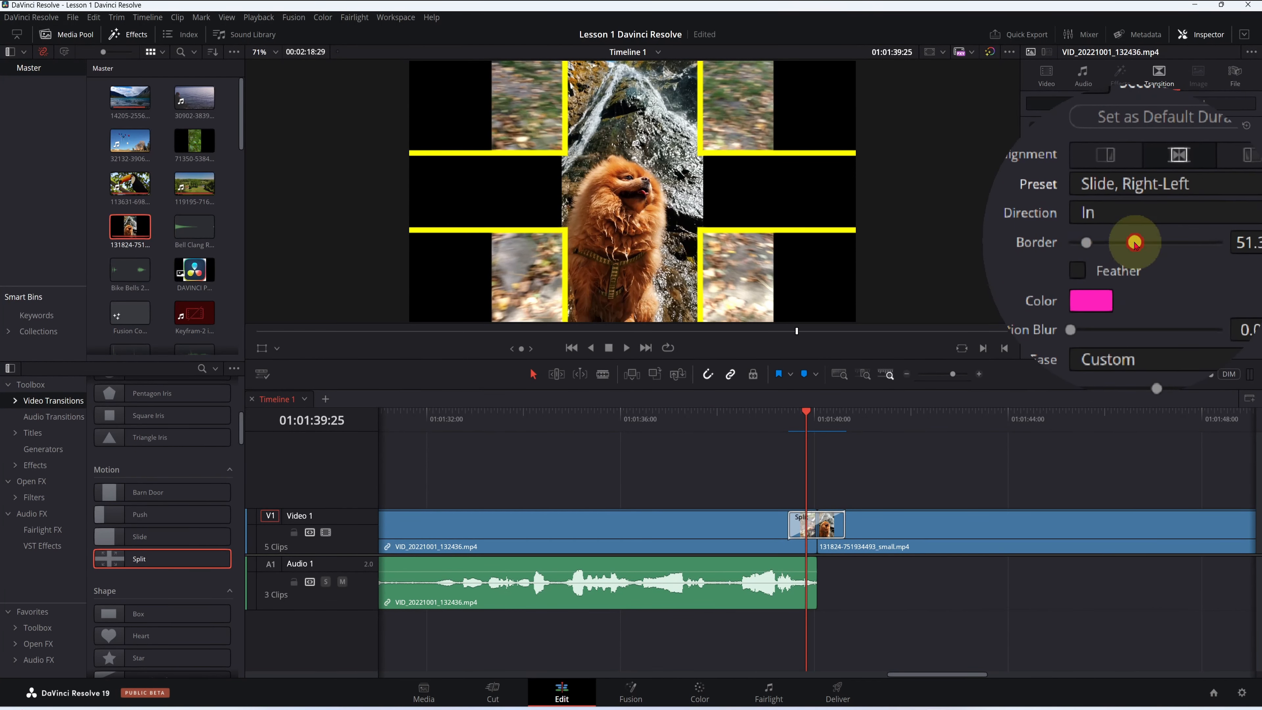
click(1173, 212)
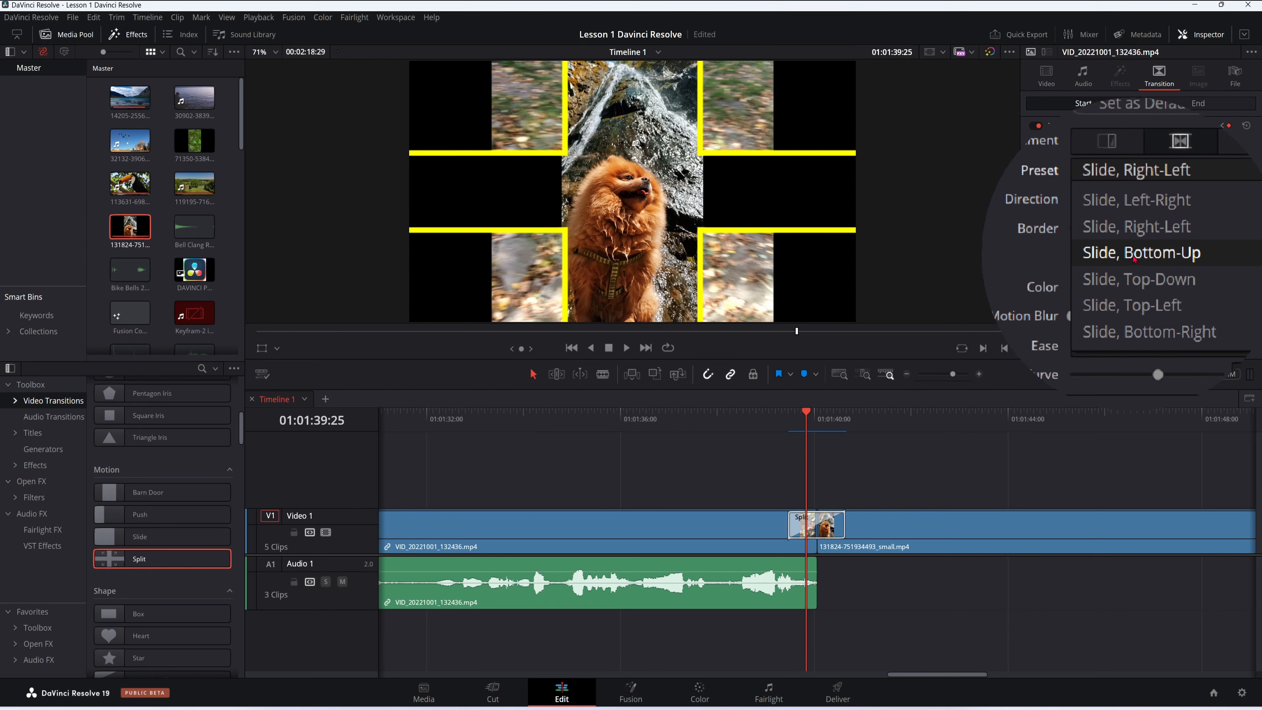
click(1128, 252)
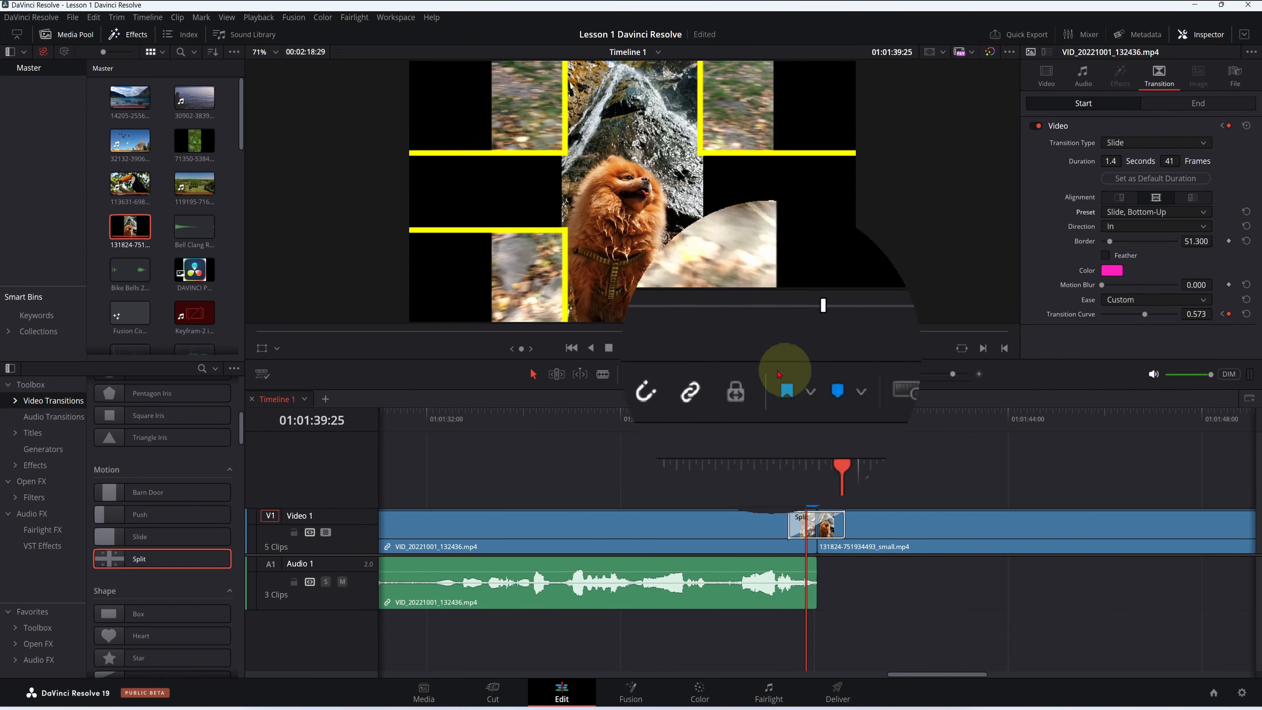
Step: Play from 01:01:38:19, change the Slide transition's preset to Slide, Top-Left and play again
drag(806, 414, 748, 414)
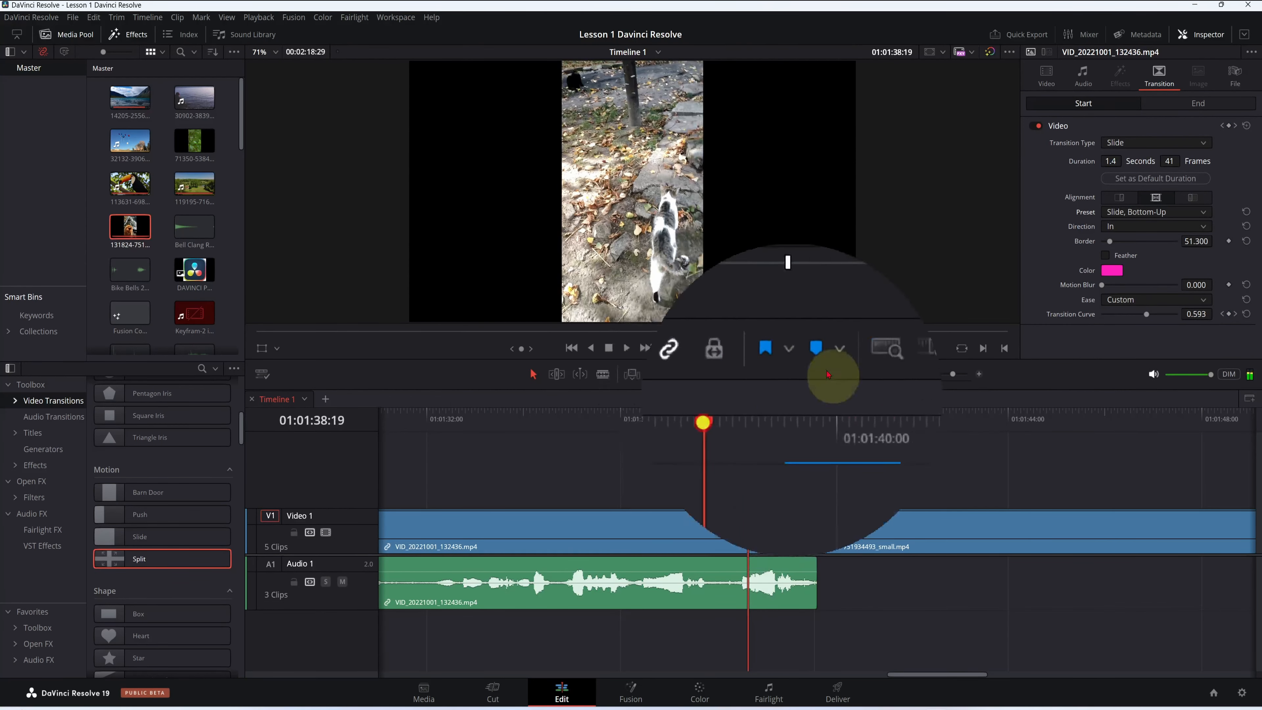
key(space)
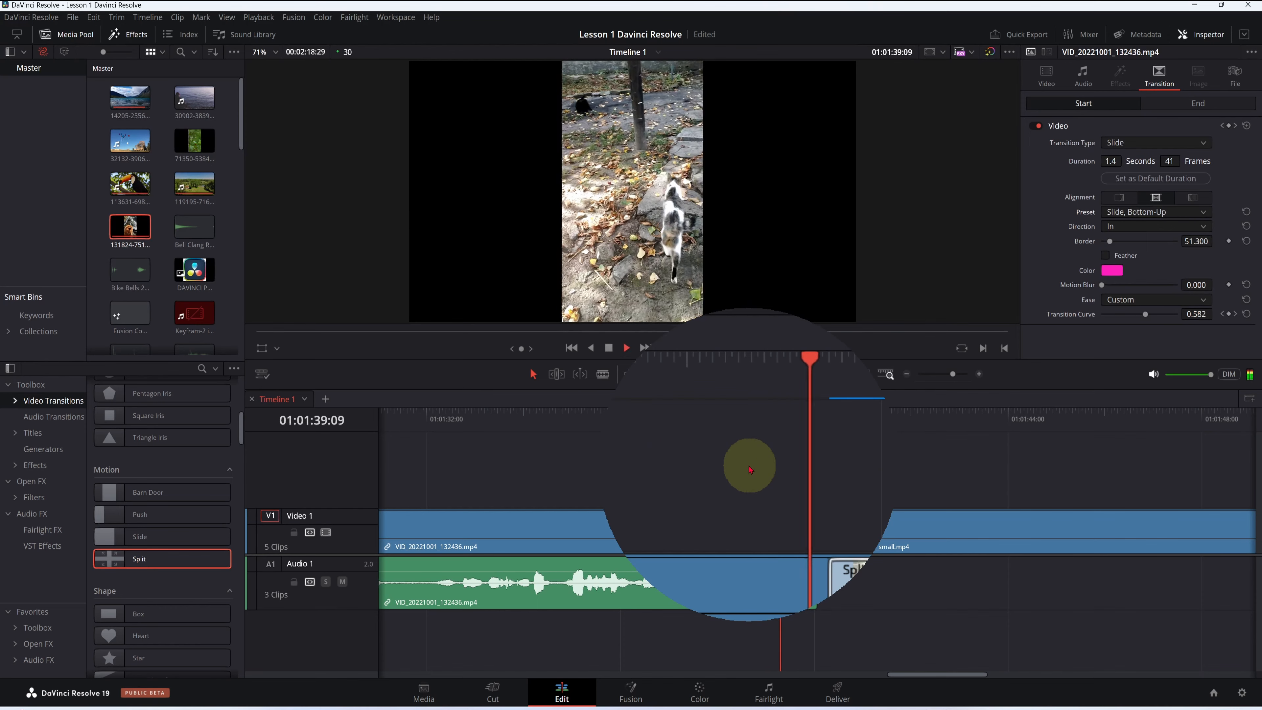
click(626, 347)
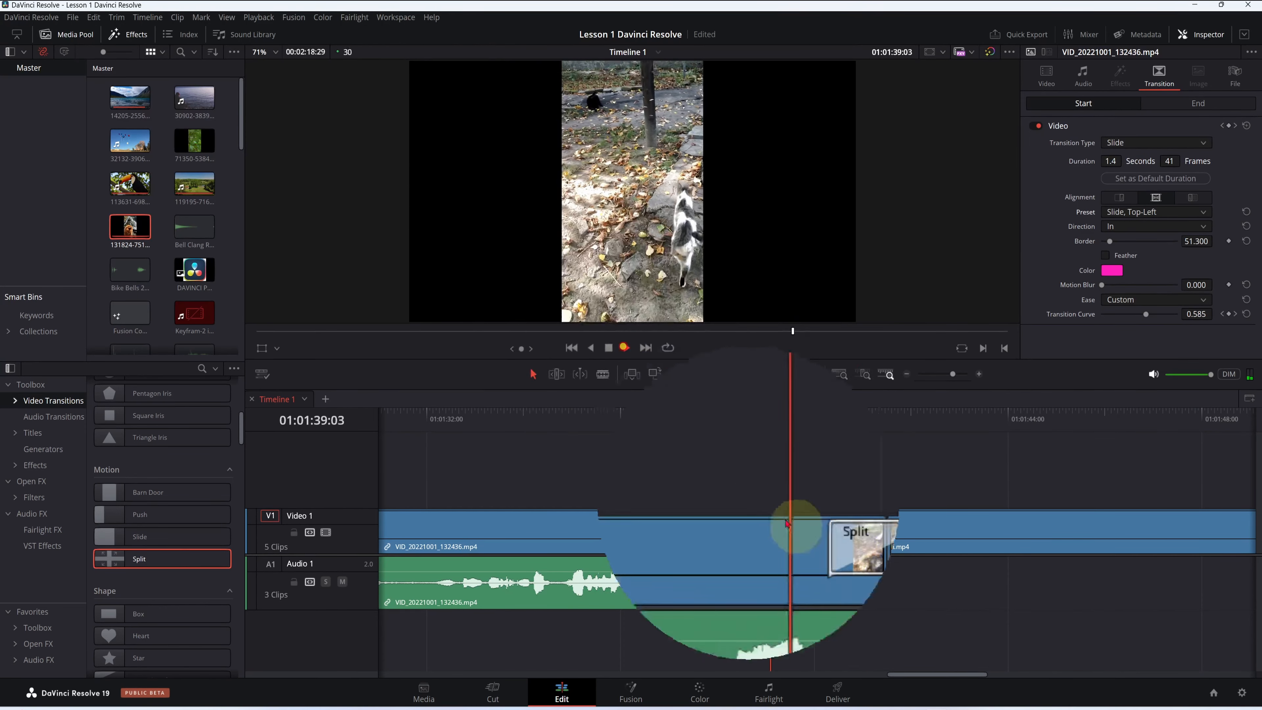
click(609, 348)
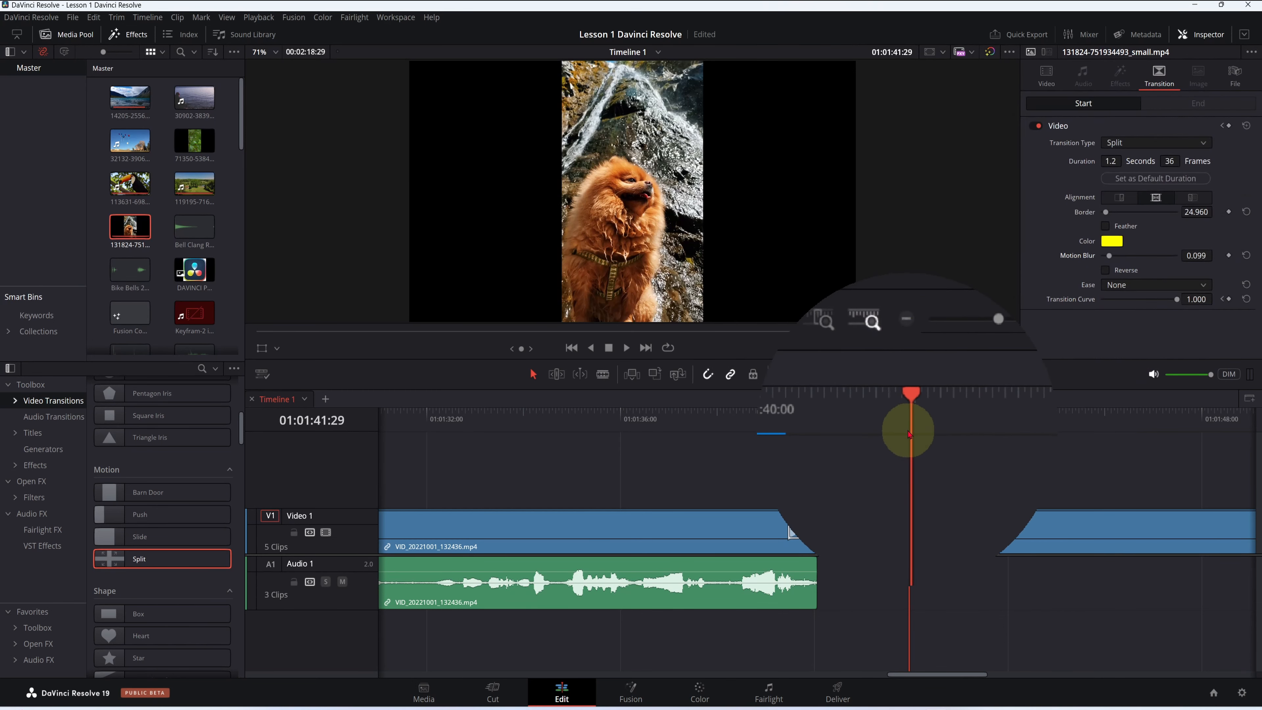
Step: Move the playhead back to the earlier part of the timeline and play through the transitions there
scroll(902, 431, down, 3)
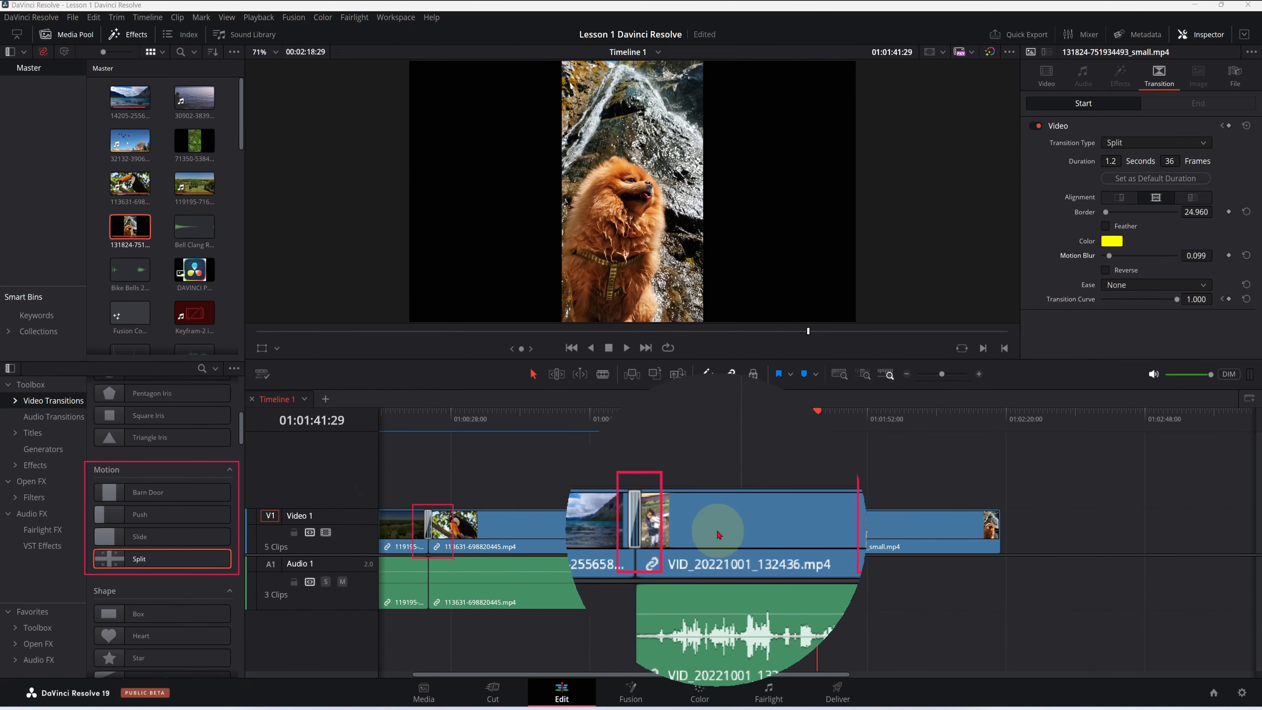
drag(816, 414, 639, 438)
key(space)
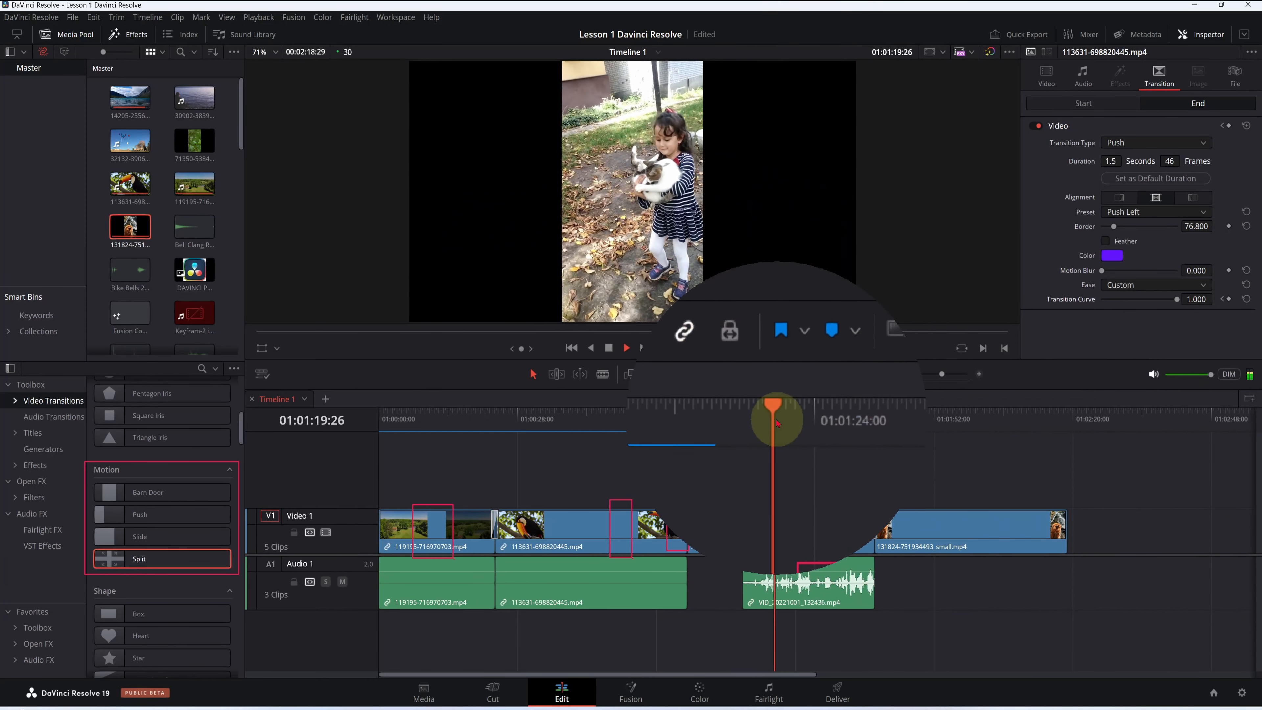
Step: Move the playhead ahead of the Split transition, play through it twice and stop playback
drag(777, 420, 831, 420)
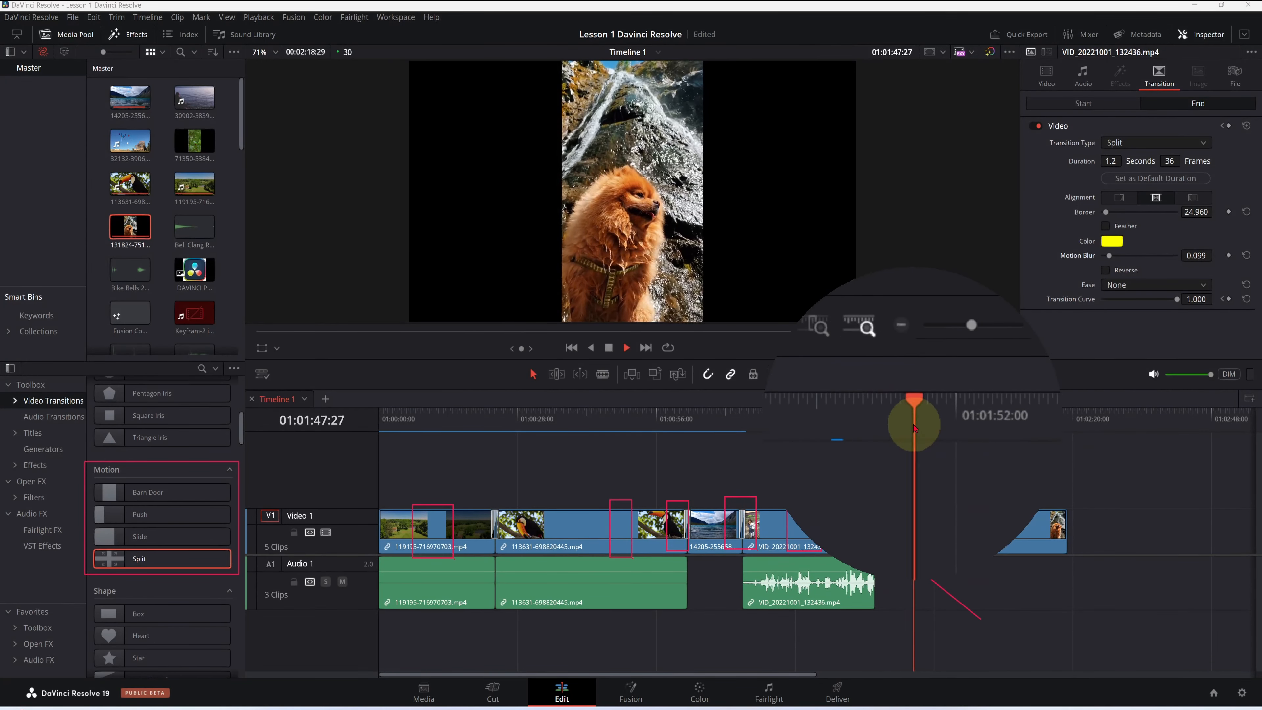
drag(908, 420, 834, 435)
key(space)
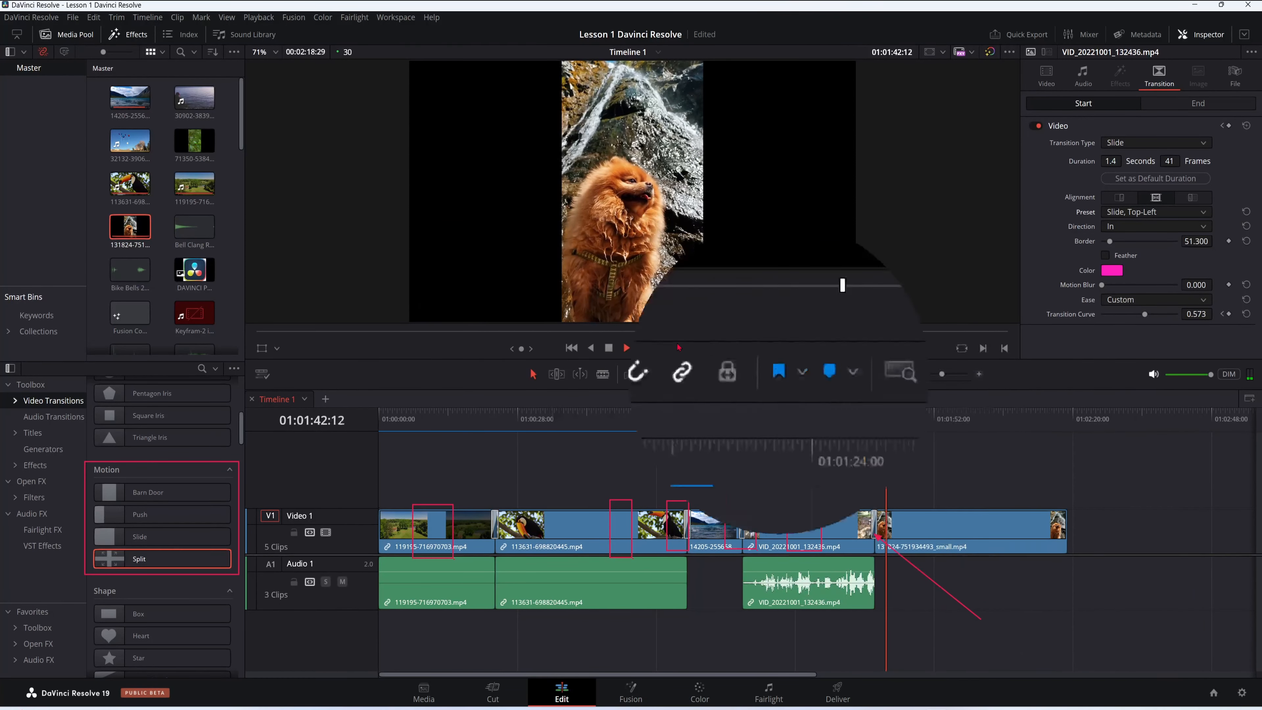
click(608, 348)
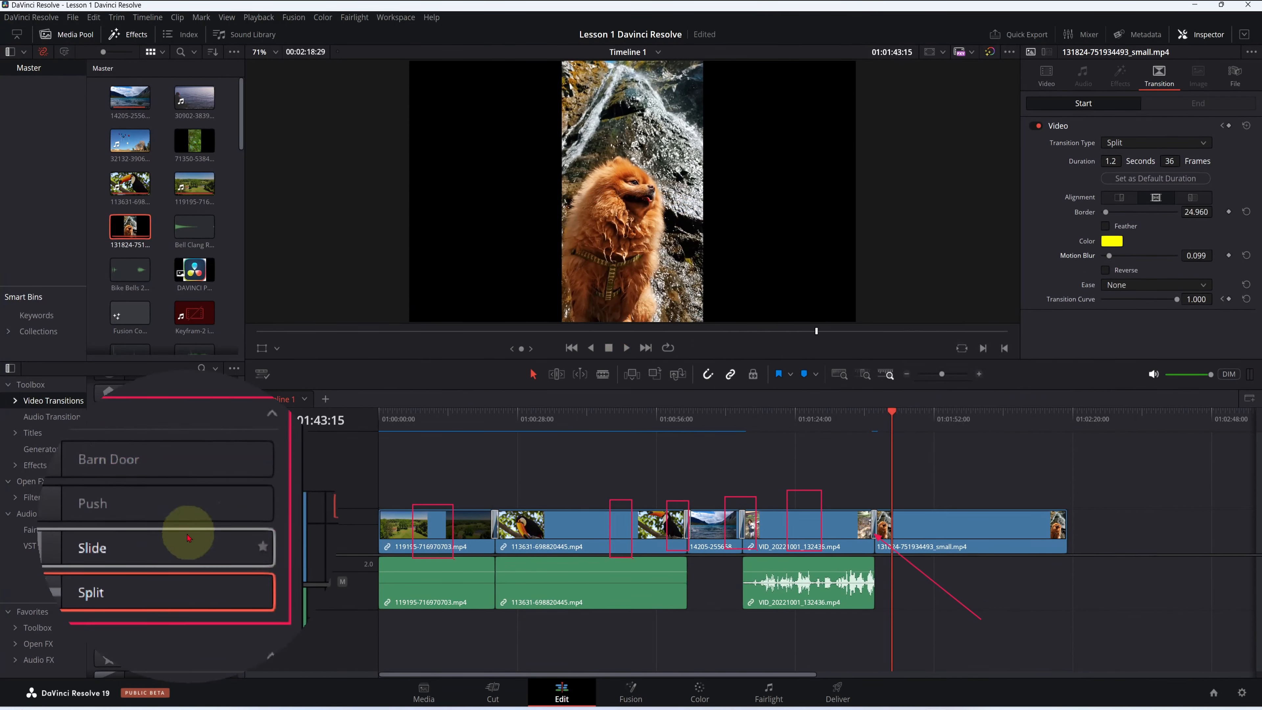
scroll(111, 553, down, 5)
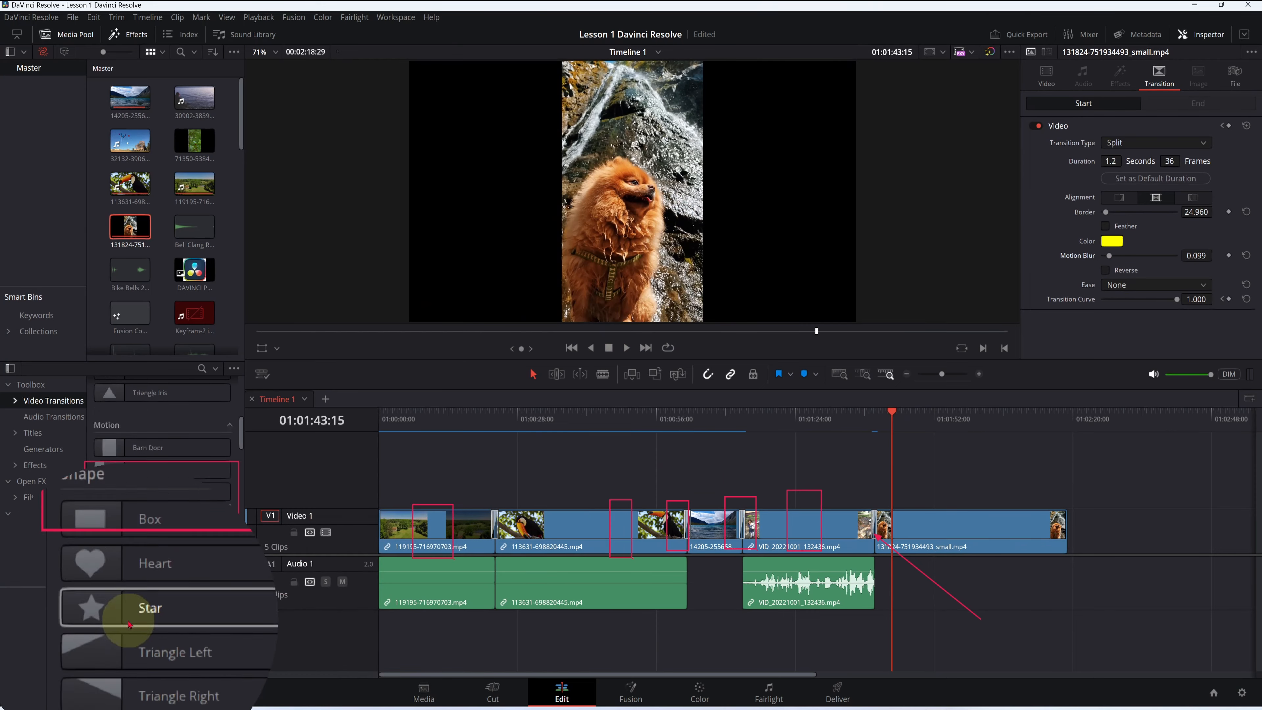
scroll(110, 553, up, 5)
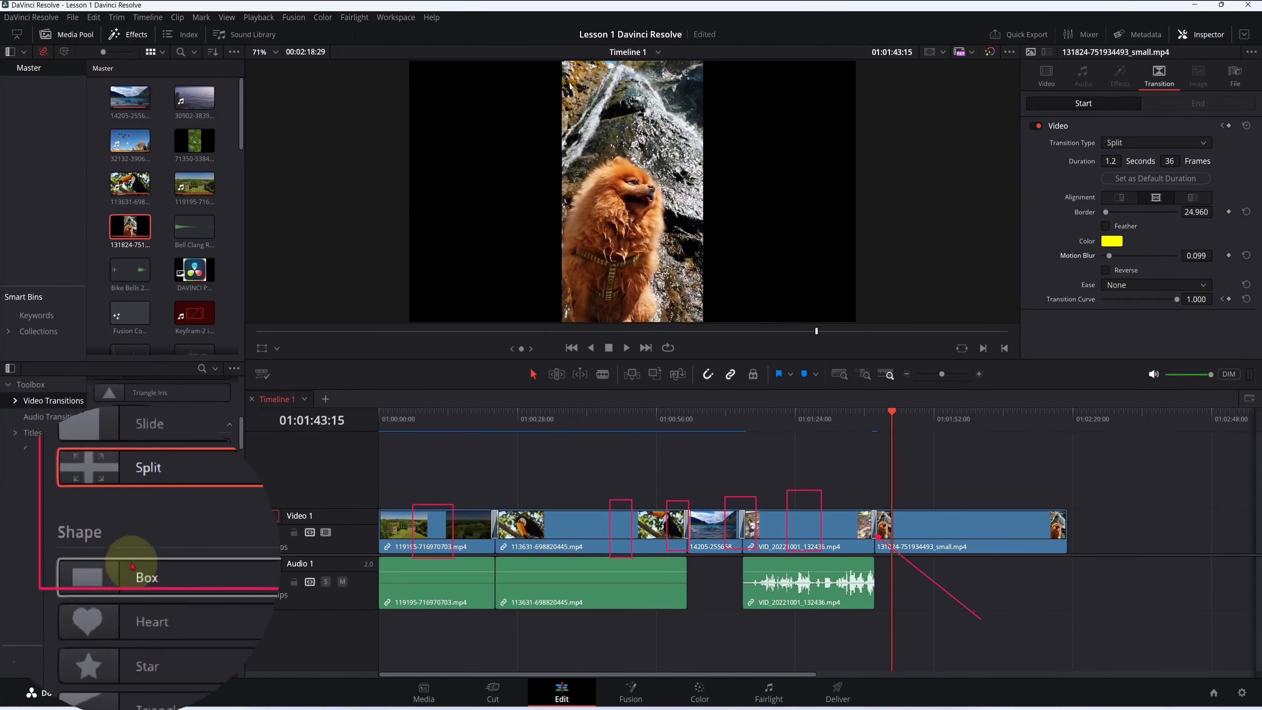